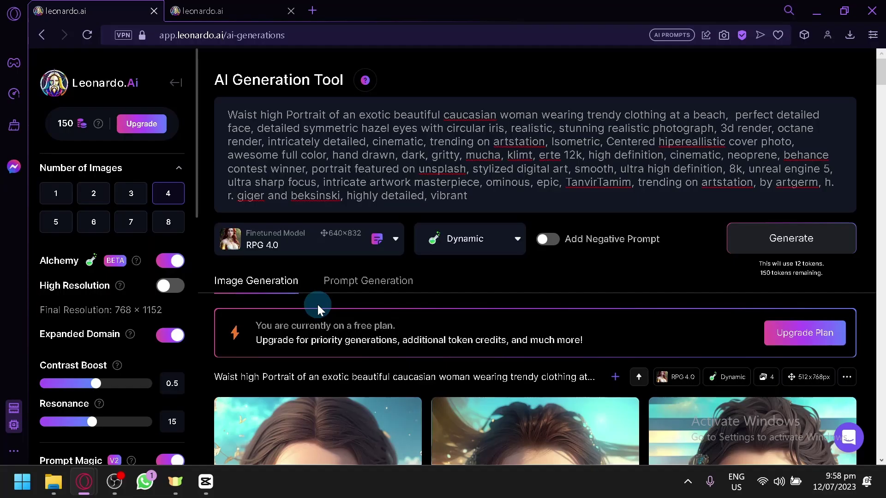
# - Examine the four generated portraits of the woman in the results of the current prompt
pyautogui.scroll(-4, 298, 269)
pyautogui.scroll(-2, 299, 270)
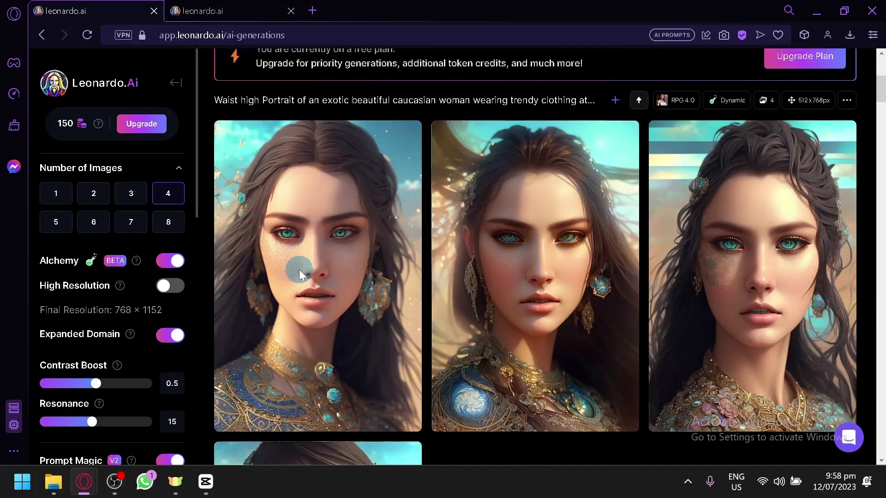
pyautogui.moveTo(550, 238)
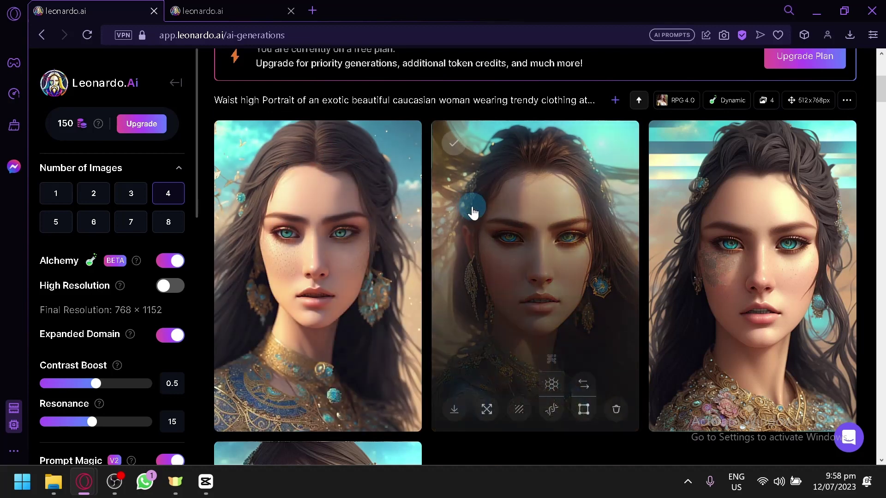
pyautogui.moveTo(337, 235)
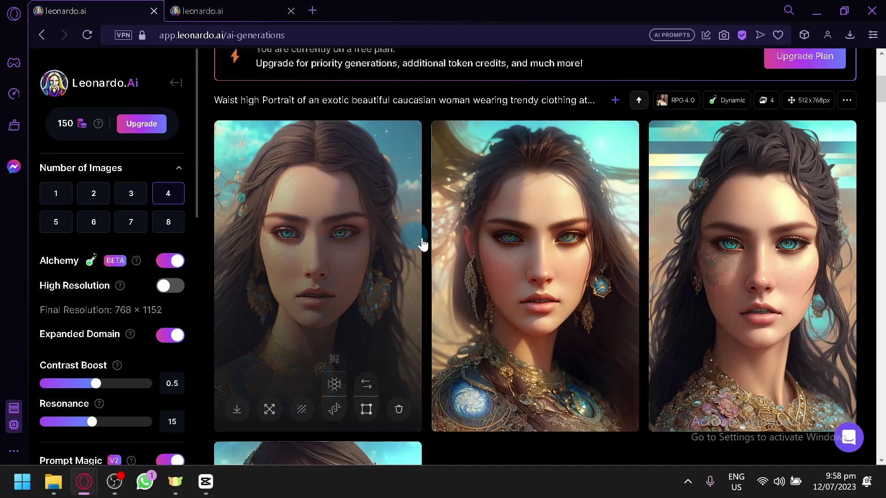
pyautogui.moveTo(503, 267)
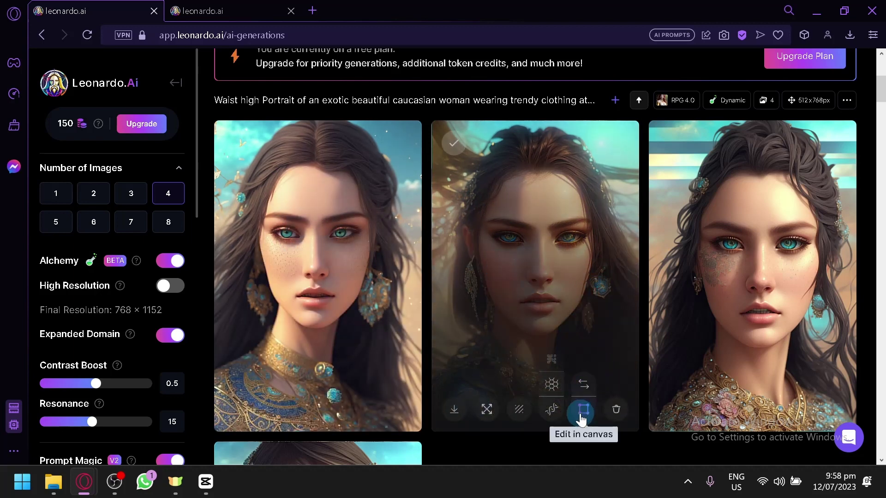
pyautogui.click(582, 422)
pyautogui.scroll(-2, 583, 286)
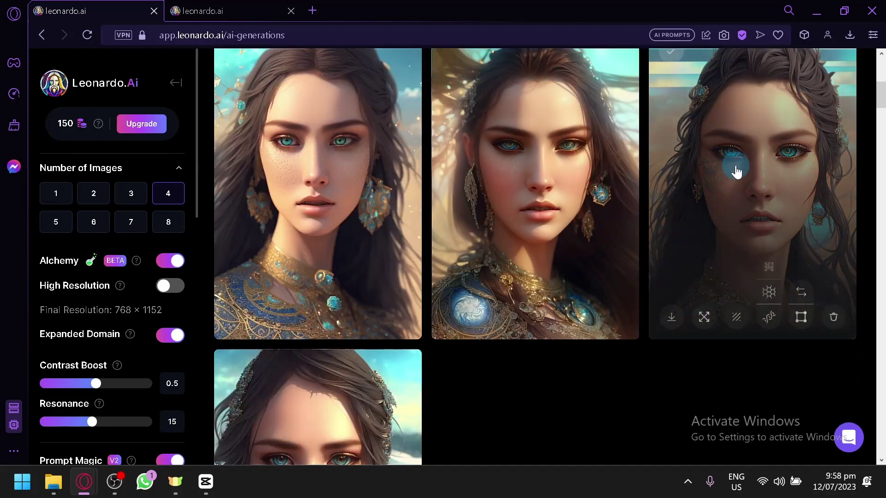
pyautogui.click(573, 393)
pyautogui.scroll(-4, 751, 213)
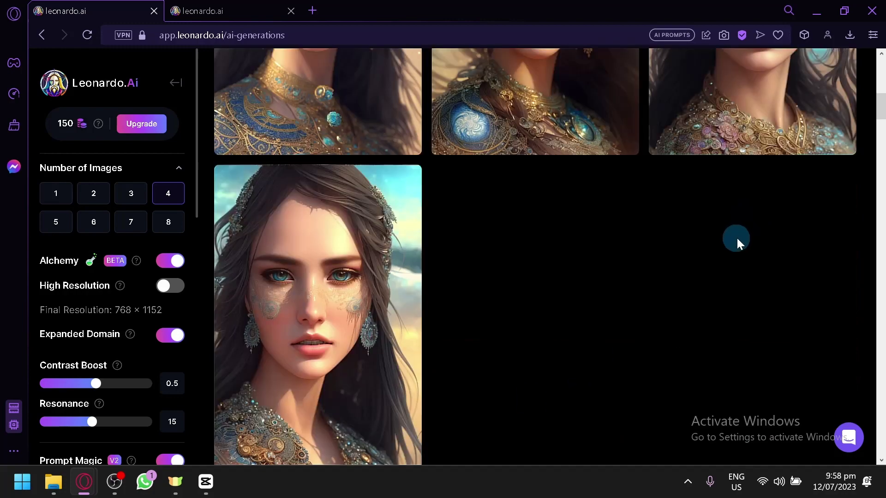
pyautogui.scroll(2, 736, 237)
pyautogui.click(722, 279)
pyautogui.scroll(2, 659, 295)
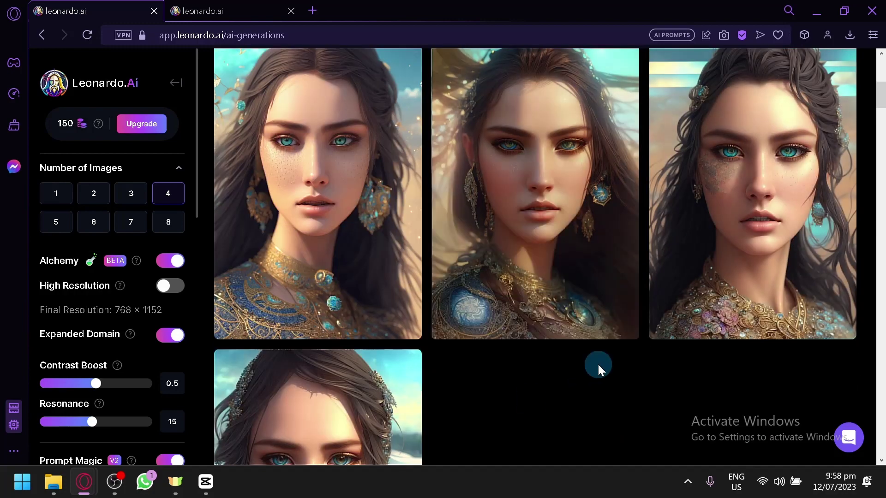
pyautogui.scroll(2, 572, 385)
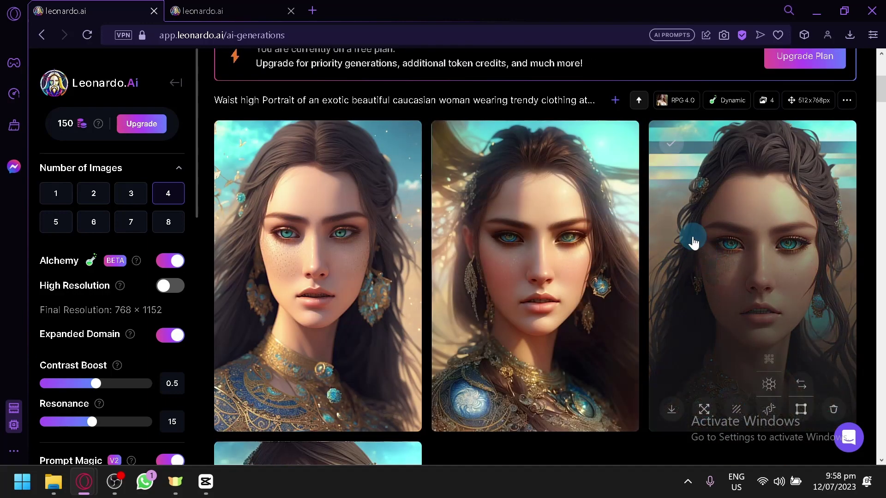
pyautogui.scroll(-4, 680, 237)
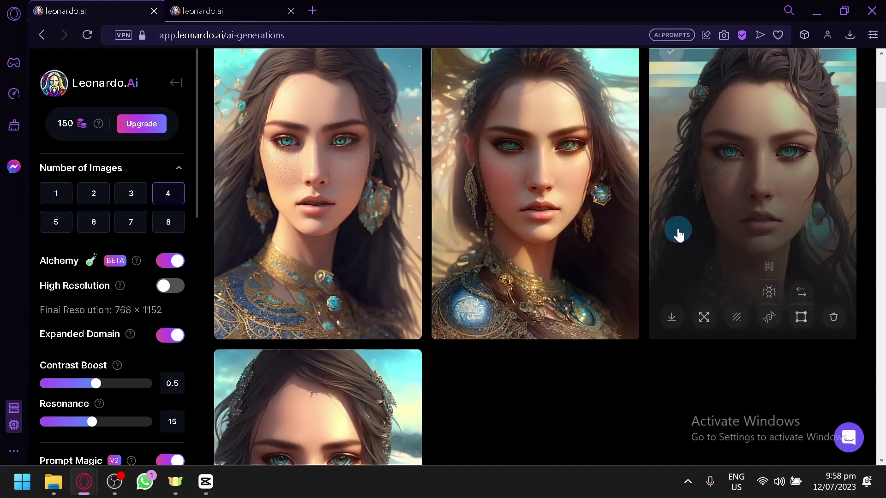
pyautogui.scroll(10, 635, 249)
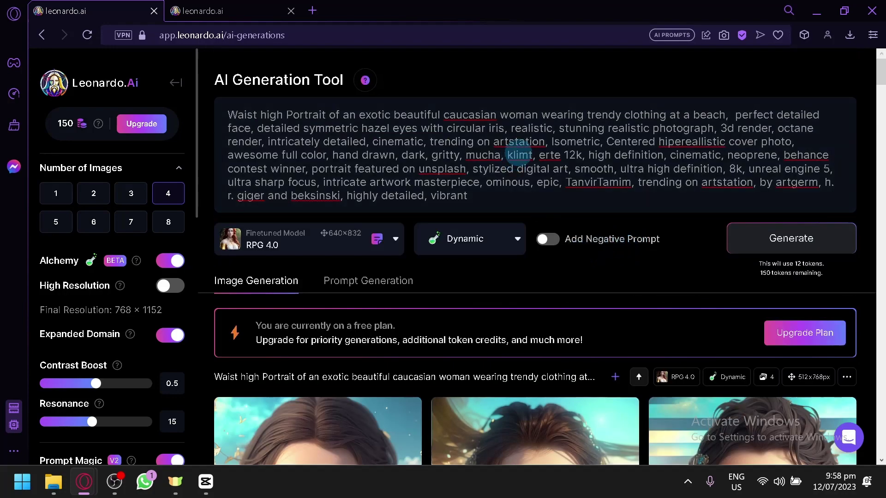
# - Review the portrait prompt text and the available style presets alongside the generated images
pyautogui.click(519, 155)
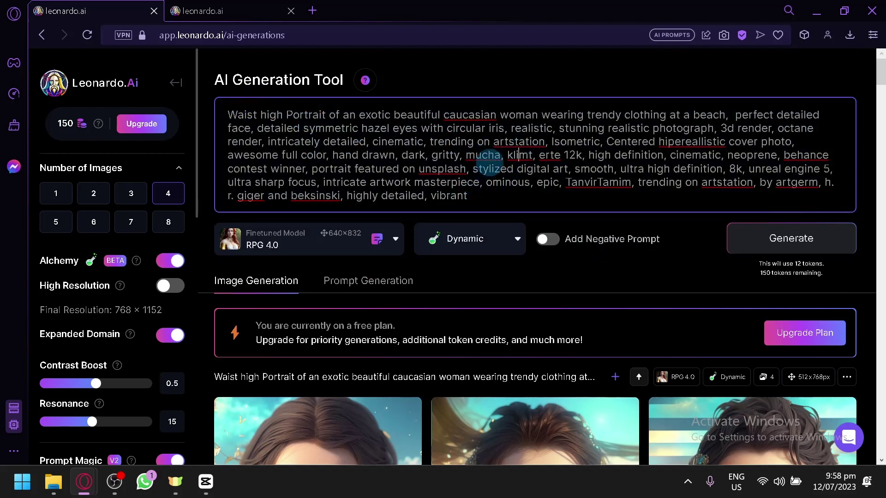
pyautogui.scroll(-4, 572, 203)
pyautogui.scroll(4, 569, 203)
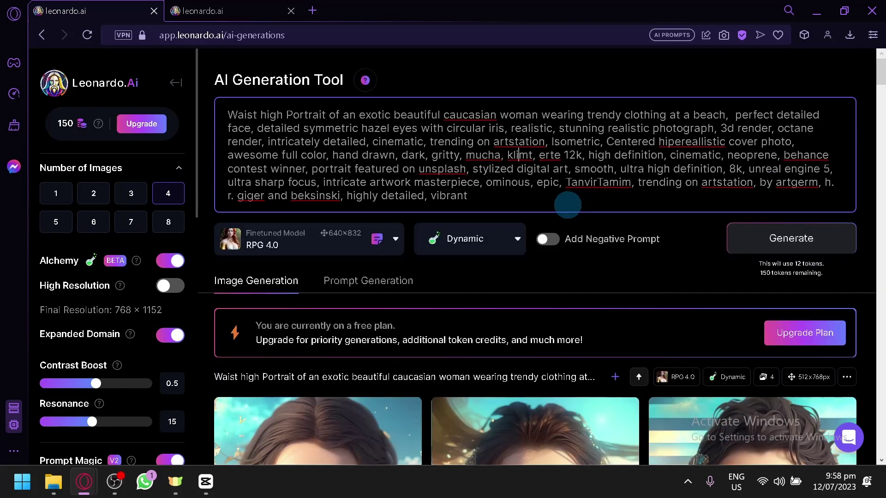
pyautogui.scroll(-2, 567, 203)
pyautogui.scroll(2, 544, 245)
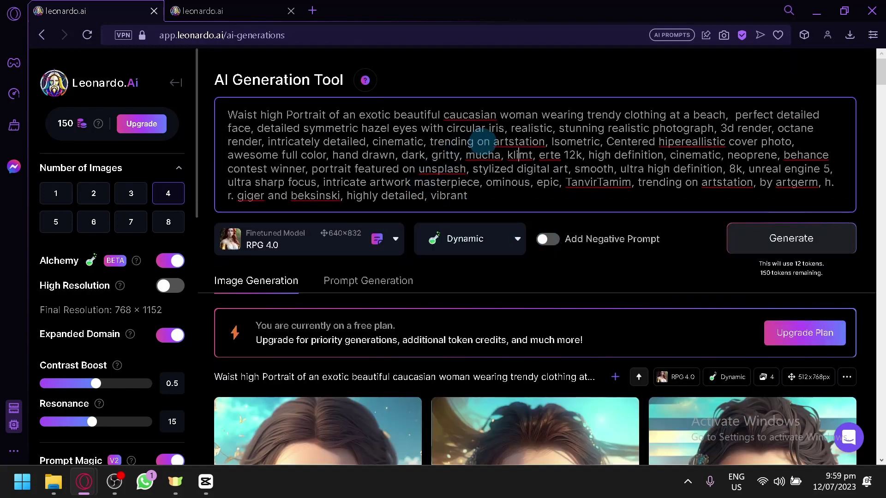
pyautogui.click(455, 240)
pyautogui.scroll(-2, 455, 238)
pyautogui.scroll(-2, 467, 297)
pyautogui.scroll(-2, 467, 297)
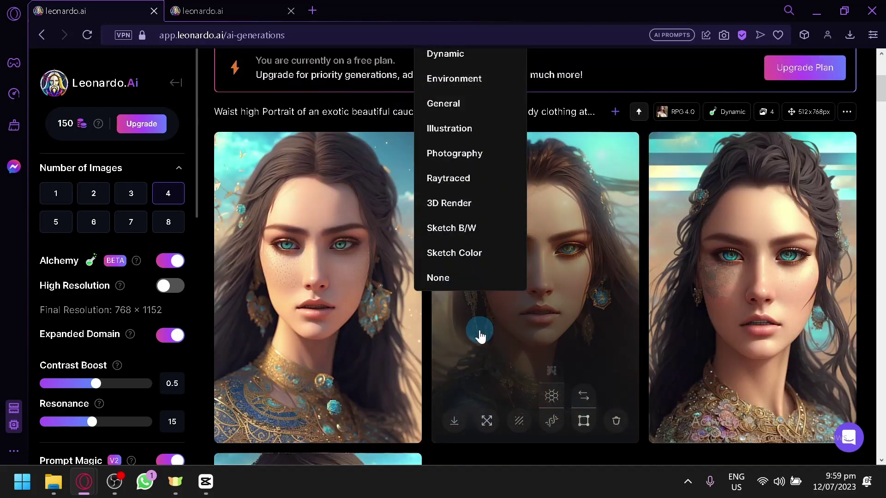
pyautogui.scroll(6, 478, 336)
# - Turn on Add Negative Prompt and clear all of the default negative prompt text
pyautogui.click(544, 237)
pyautogui.click(542, 237)
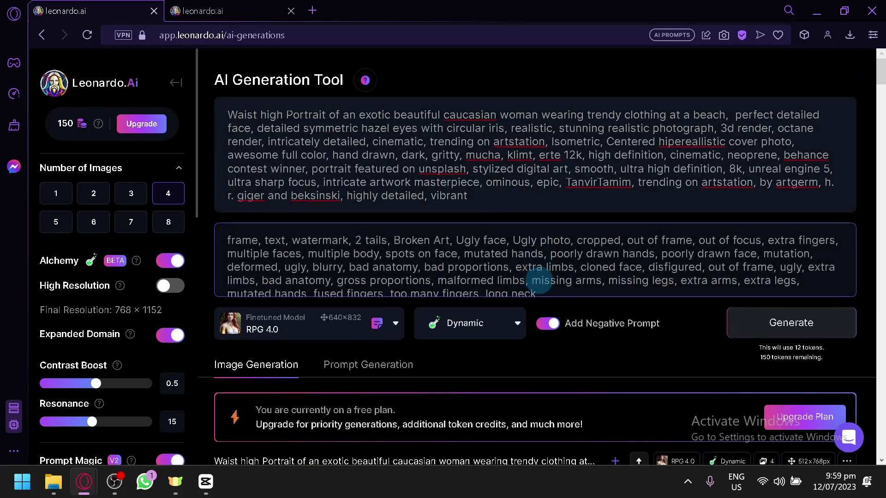
pyautogui.scroll(-2, 534, 277)
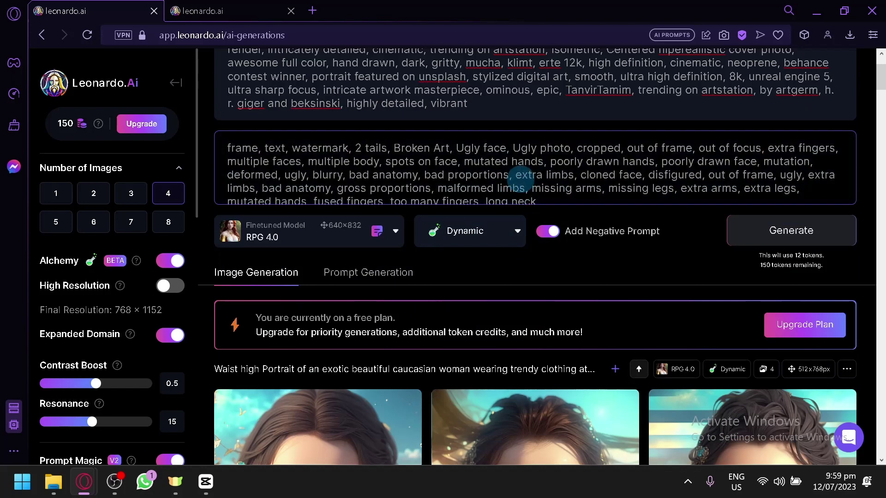
pyautogui.hotkey('ctrl', 'a')
pyautogui.press('BackSpace')
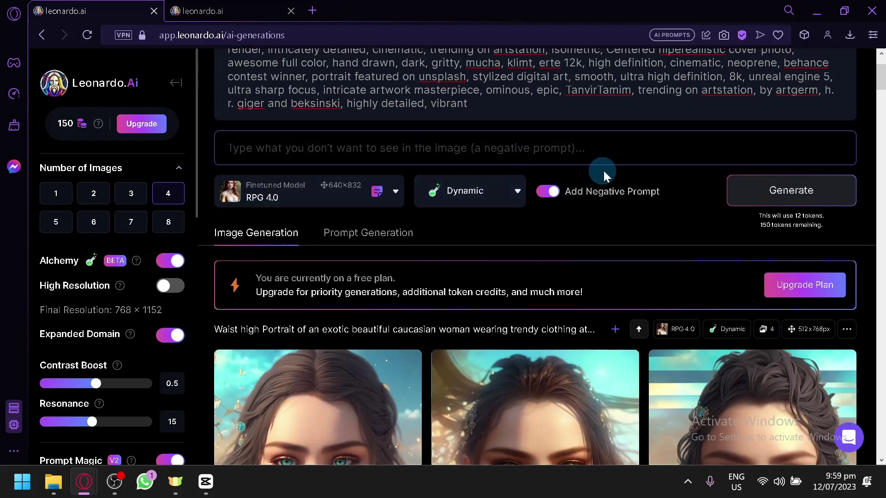
# - Compare the four generated portraits once more and return to the empty negative prompt field
pyautogui.scroll(2, 602, 180)
pyautogui.scroll(-6, 597, 188)
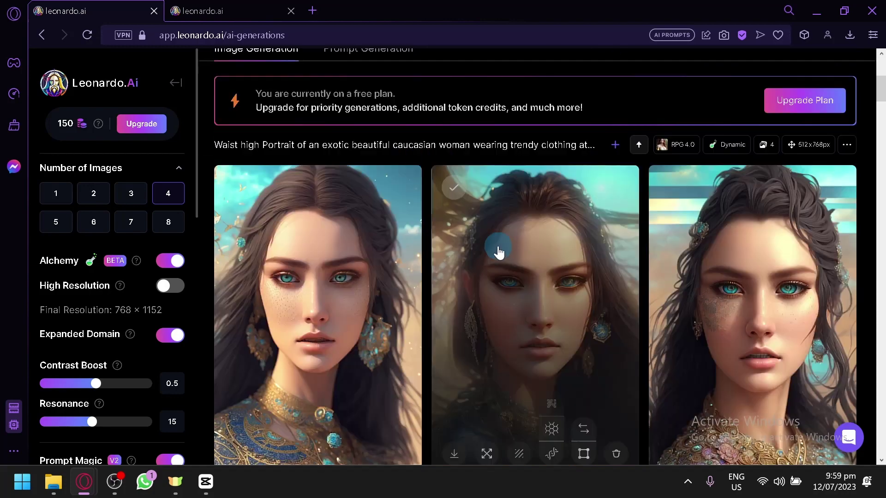
pyautogui.scroll(-2, 498, 251)
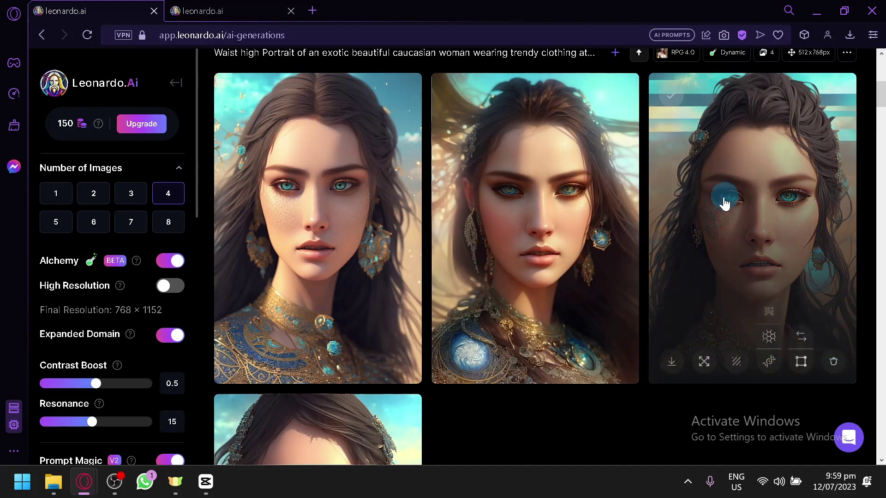
pyautogui.scroll(-2, 298, 322)
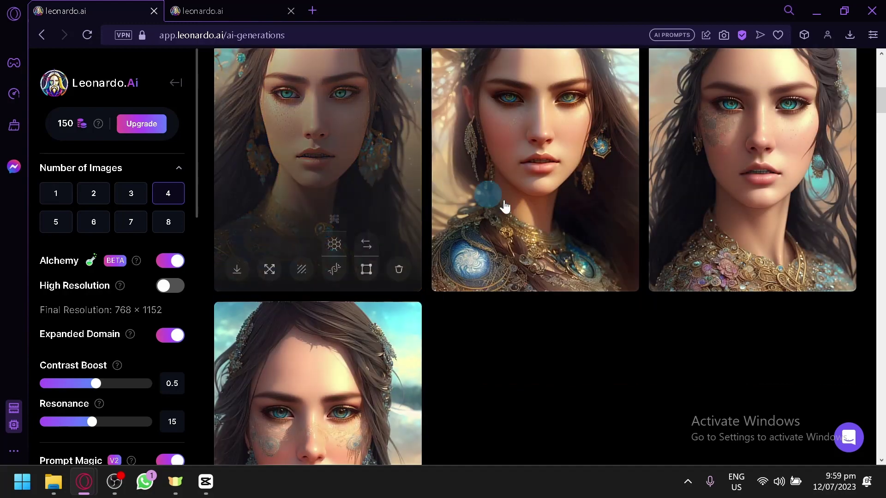
pyautogui.scroll(-4, 561, 239)
pyautogui.scroll(10, 571, 230)
pyautogui.scroll(4, 571, 231)
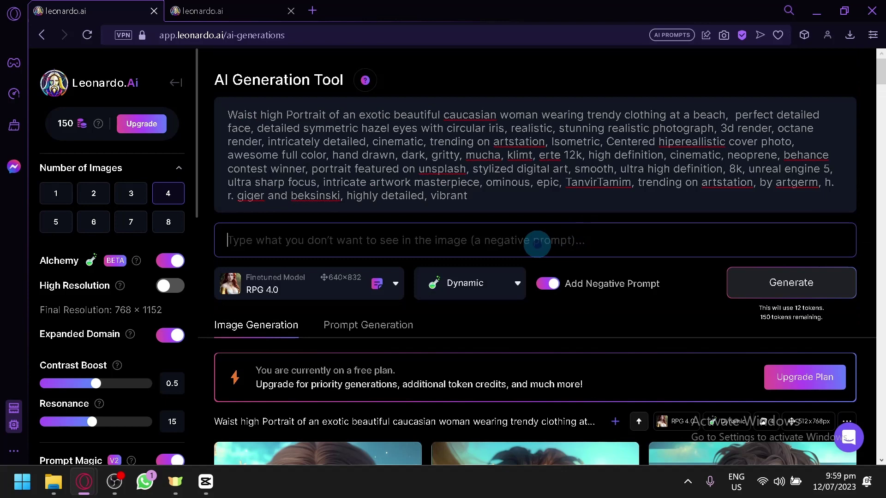
pyautogui.click(536, 245)
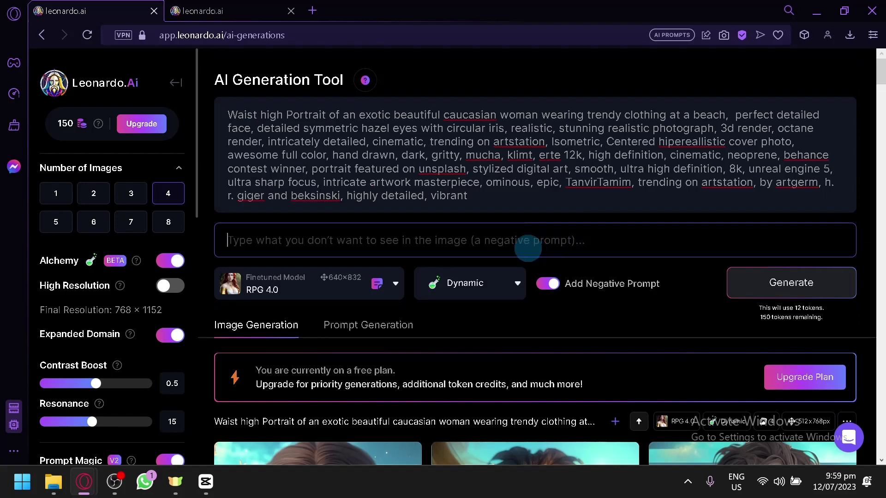
# - Switch to the second leonardo.ai browser tab, dismiss the Leonardo Alchemy introduction and go to the home page
pyautogui.click(240, 6)
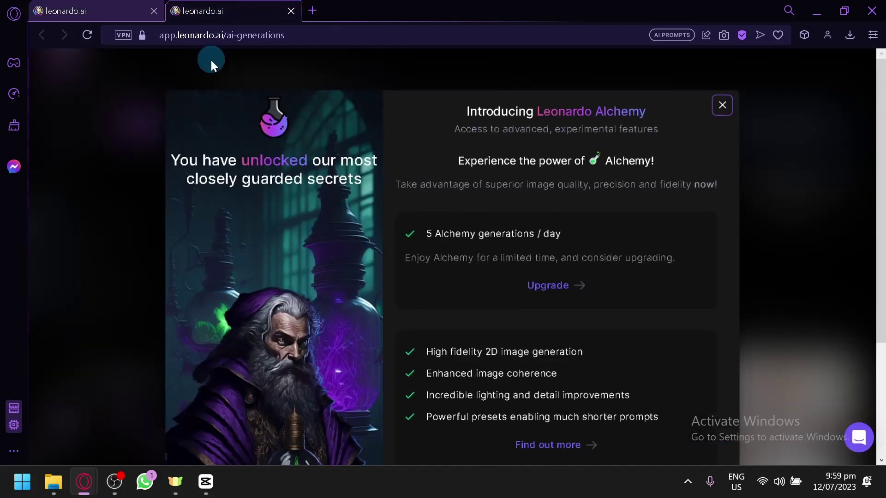
pyautogui.click(729, 160)
pyautogui.scroll(-4, 729, 160)
pyautogui.scroll(4, 554, 230)
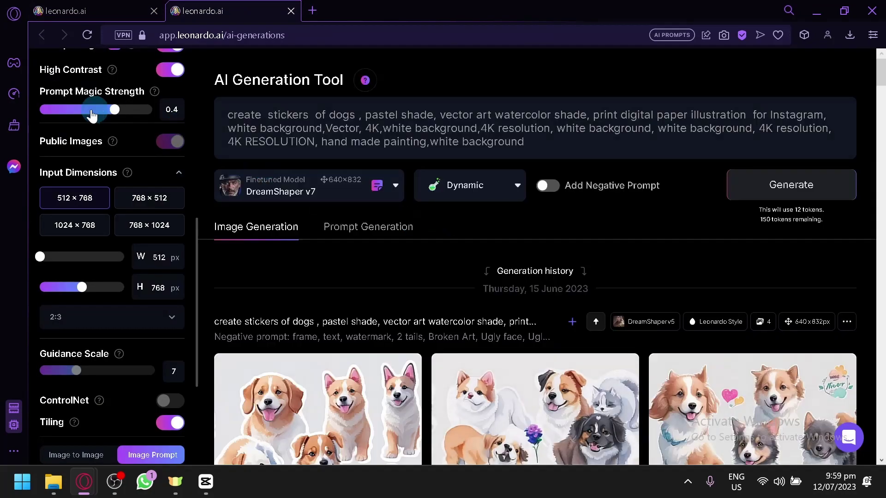
pyautogui.scroll(7, 73, 92)
pyautogui.click(59, 88)
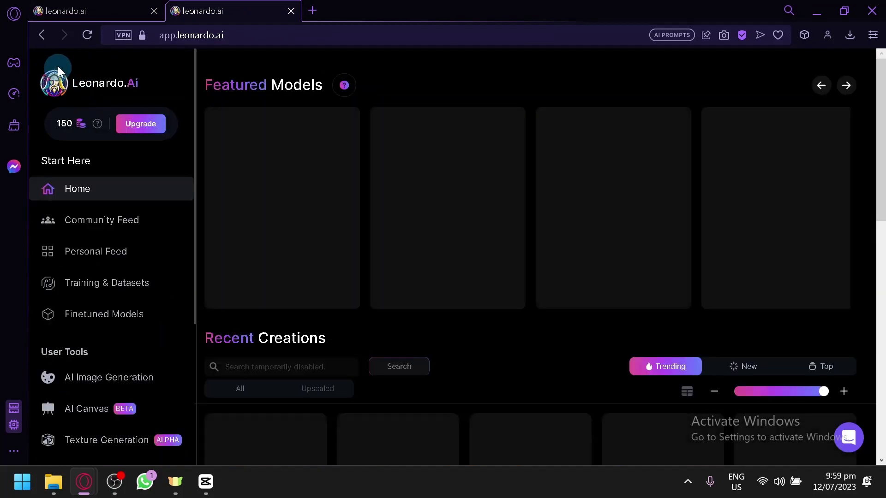
pyautogui.scroll(-5, 313, 178)
# - Open the details of the "Waist high Portrait of an exotic beautiful cauc..." image from Recent Creations on the home page
pyautogui.click(111, 11)
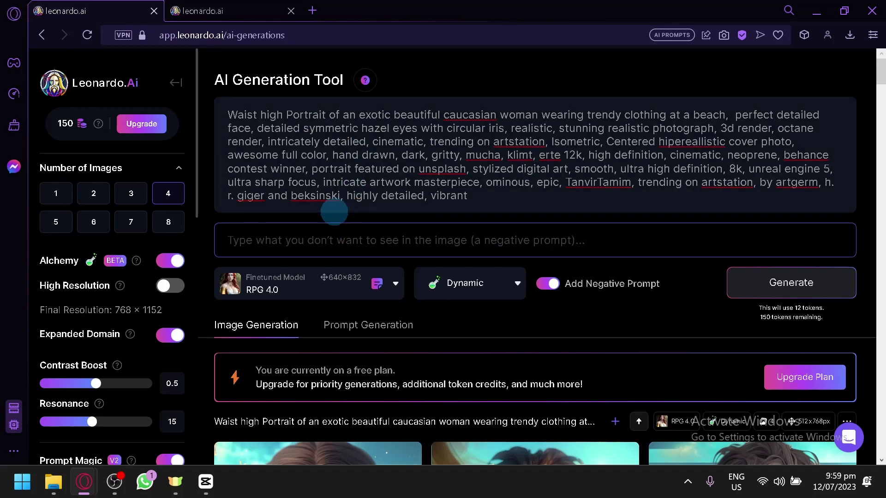
pyautogui.scroll(-5, 373, 217)
pyautogui.click(257, 9)
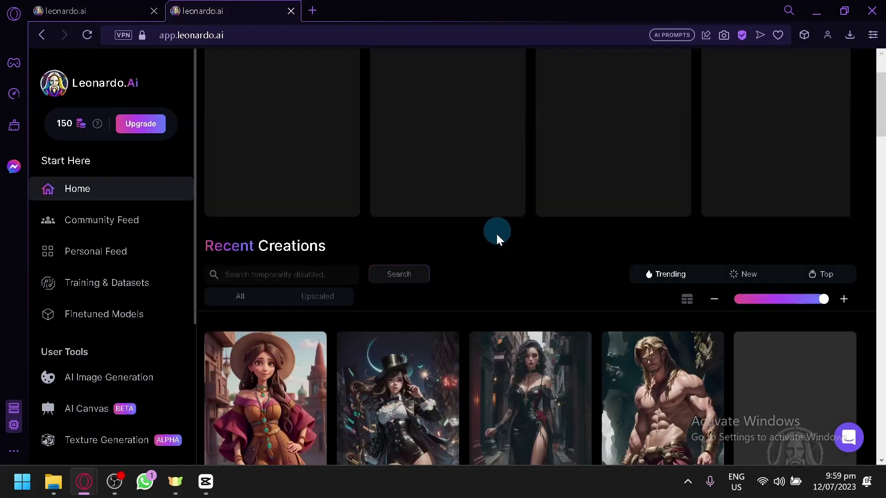
pyautogui.scroll(-8, 496, 235)
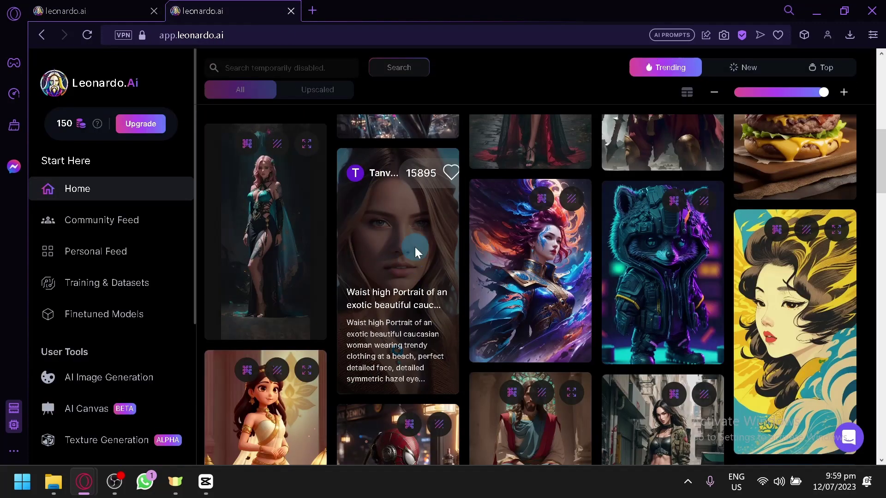
pyautogui.click(414, 247)
pyautogui.scroll(-2, 496, 300)
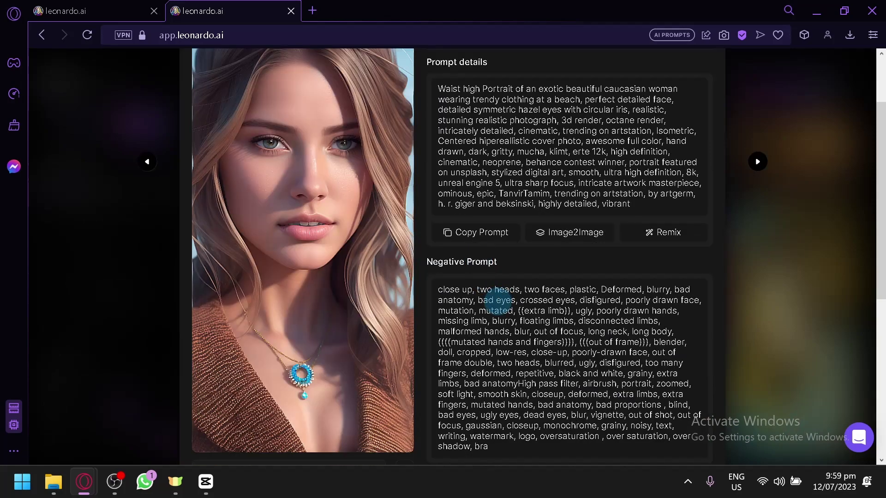
# - Examine the negative prompt of the waist-high portrait by highlighting its text, and close the image details
pyautogui.scroll(-2, 496, 300)
pyautogui.moveTo(508, 367); pyautogui.dragTo(431, 193)
pyautogui.click(498, 345)
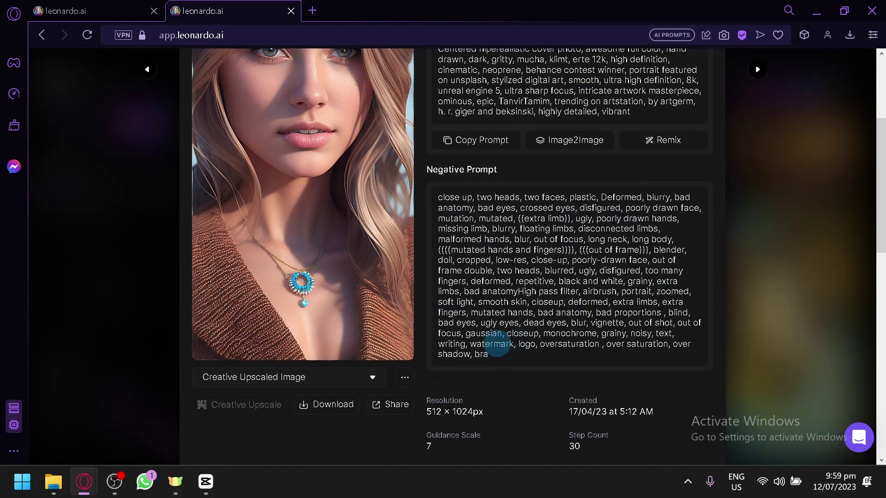
pyautogui.click(840, 275)
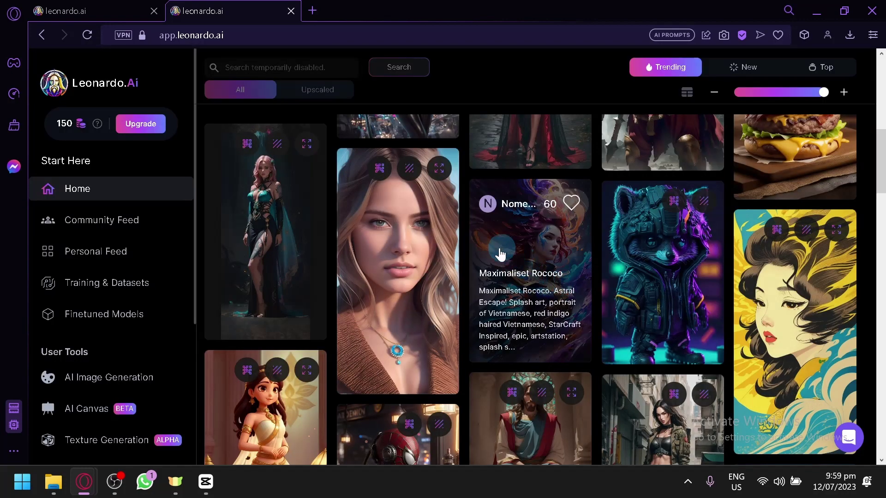
# - Check the prompt details of the "Master professional photography" image in Recent Creations, and close them
pyautogui.scroll(4, 499, 255)
pyautogui.scroll(2, 500, 255)
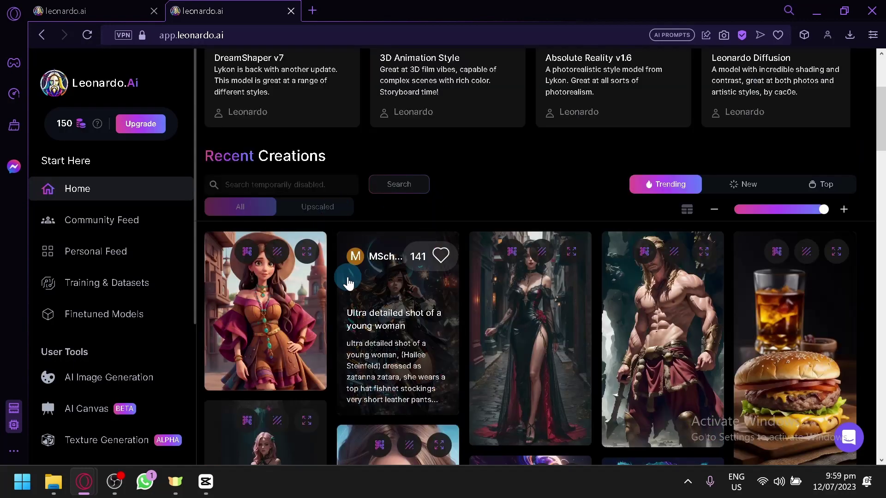
pyautogui.click(254, 310)
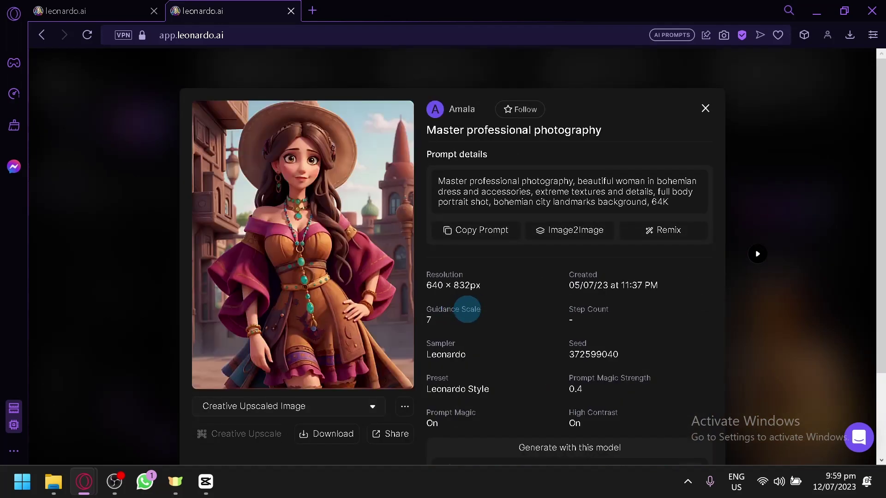
pyautogui.scroll(2, 473, 300)
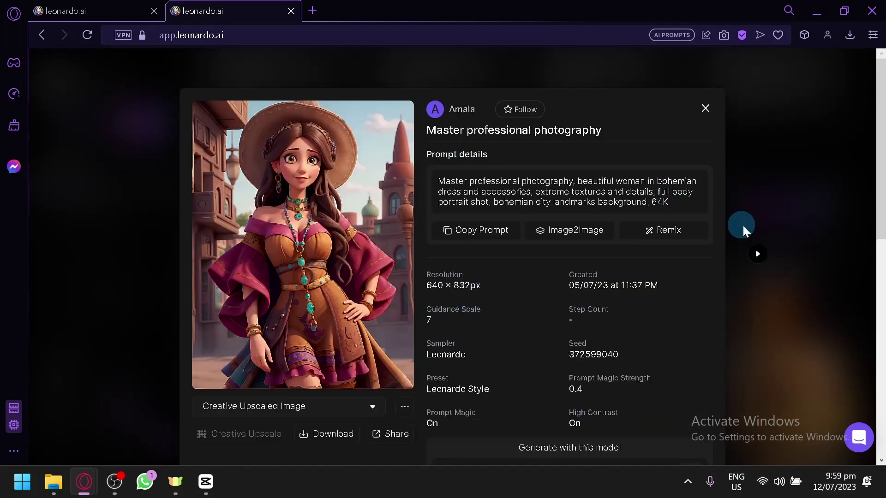
pyautogui.click(763, 202)
# - Open the "Ultra detailed shot of a young woman" image, examine its negative prompt by highlighting phrases such as "two heads", and close the details
pyautogui.click(421, 308)
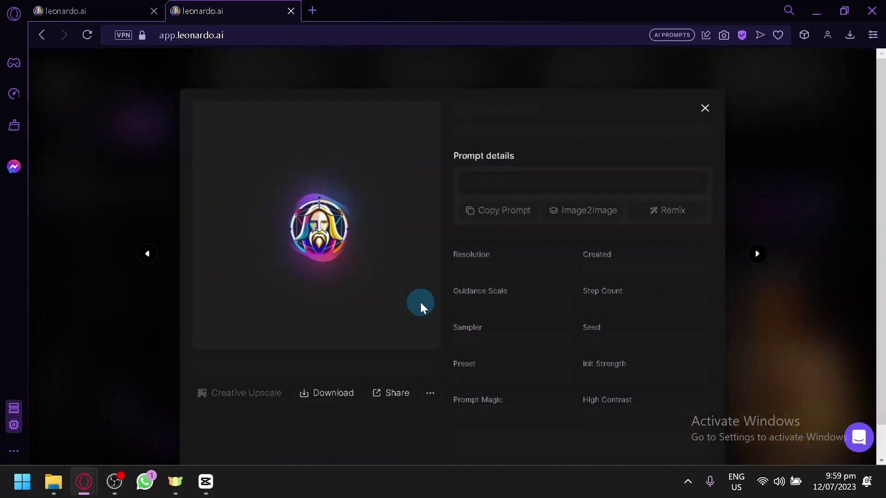
pyautogui.scroll(-2, 539, 336)
pyautogui.moveTo(598, 341); pyautogui.dragTo(533, 289)
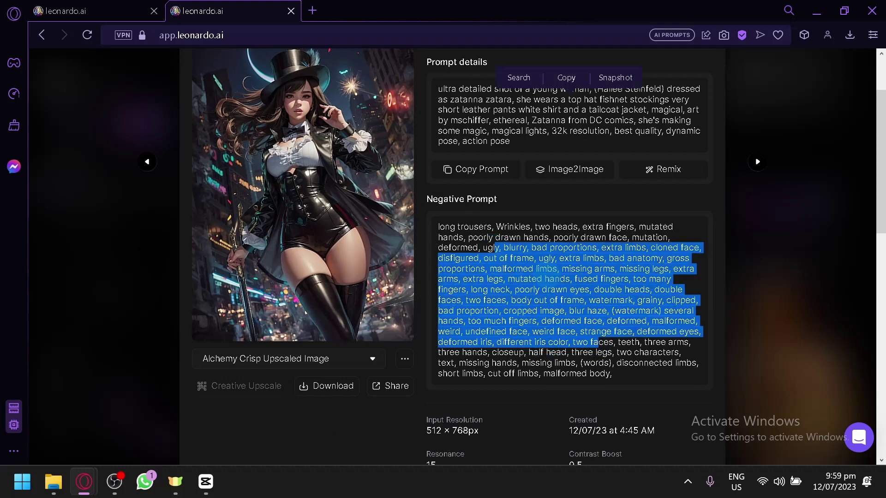
pyautogui.click(568, 303)
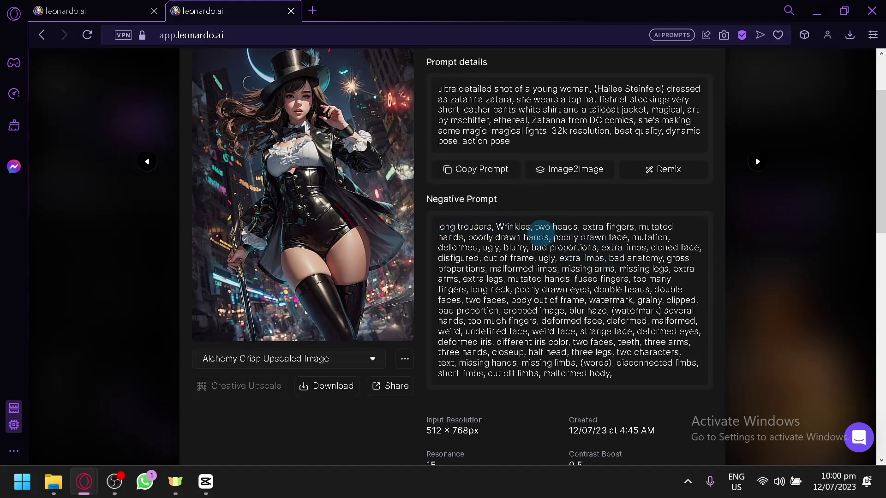
pyautogui.moveTo(535, 226); pyautogui.dragTo(613, 231)
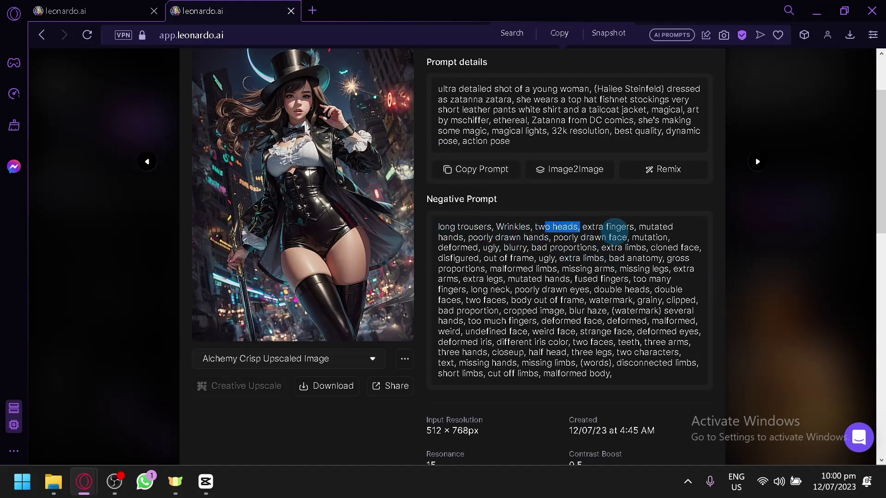
pyautogui.click(601, 226)
pyautogui.click(771, 322)
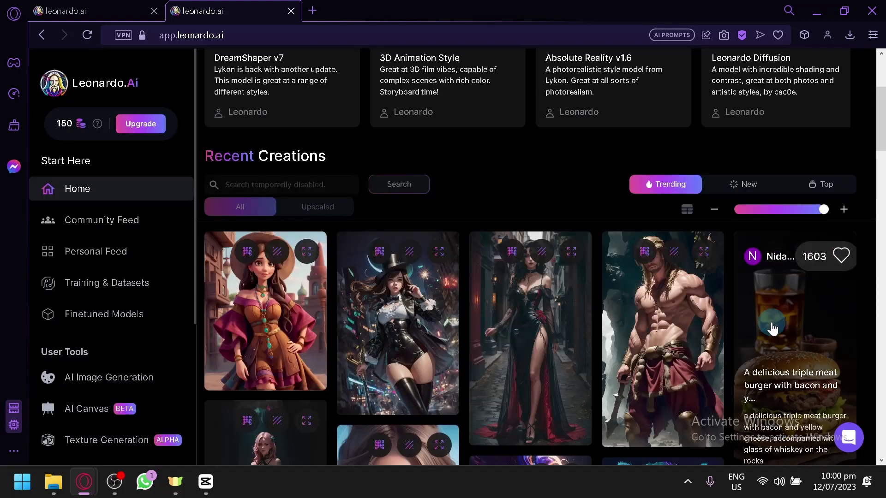
# - Open the "Full body potrait of a photorealistic beautiful..." image, examine the start of its negative prompt, and close the details
pyautogui.click(550, 338)
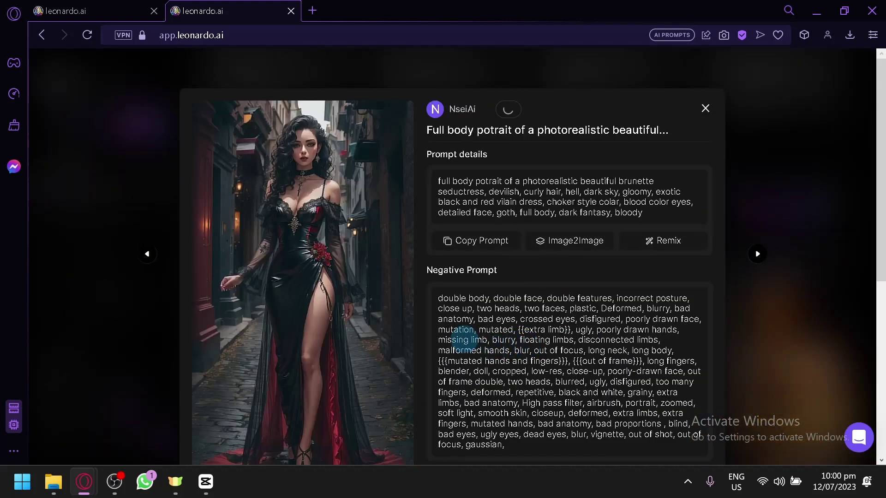
pyautogui.moveTo(440, 299); pyautogui.dragTo(475, 304)
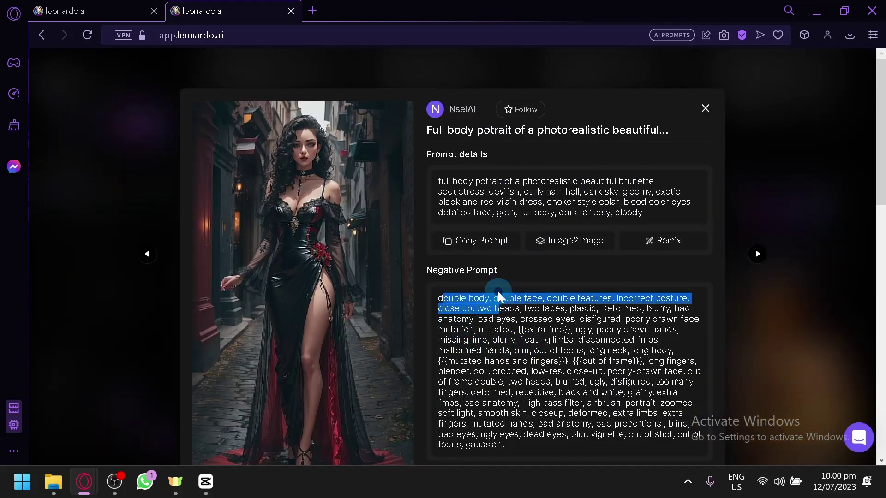
pyautogui.click(512, 298)
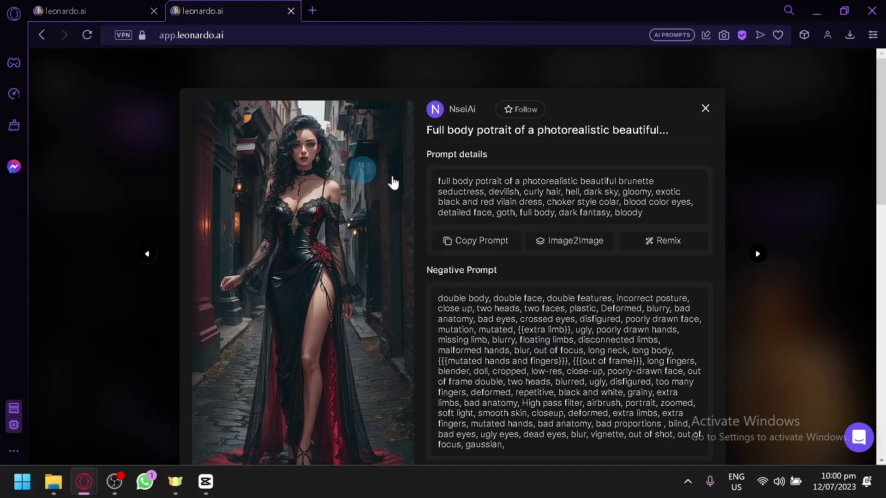
pyautogui.click(753, 328)
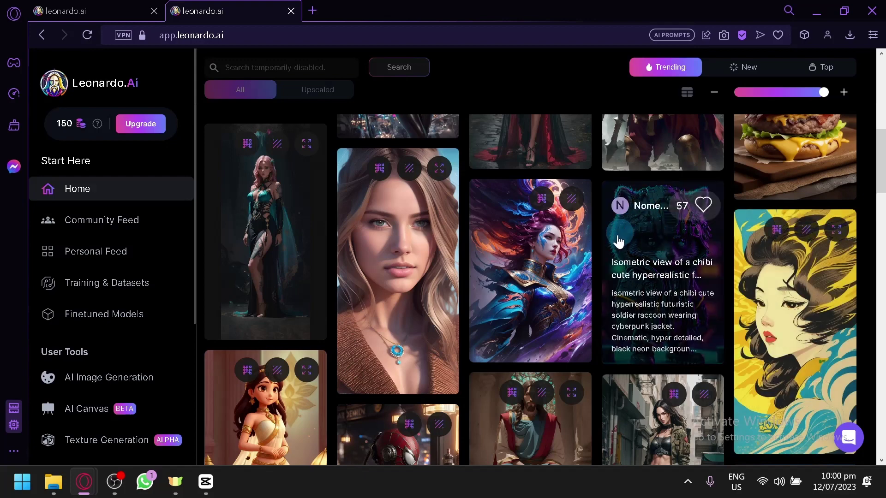
# - Find the "Natural white woman" image further down Recent Creations, open its details and copy its prompt
pyautogui.scroll(-8, 616, 237)
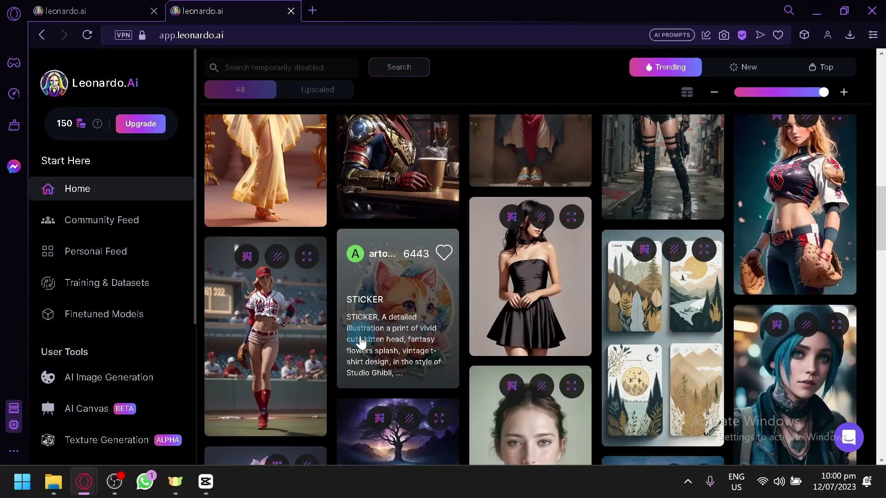
pyautogui.scroll(-2, 361, 342)
pyautogui.scroll(-2, 299, 292)
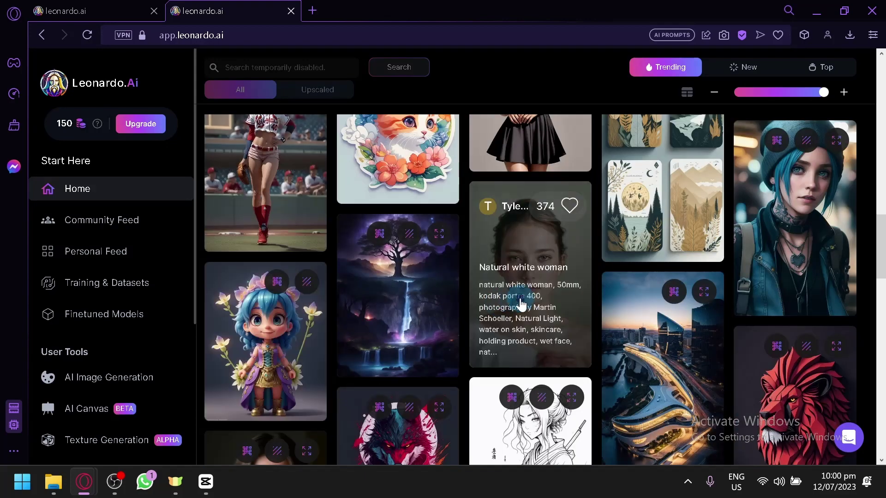
pyautogui.click(521, 304)
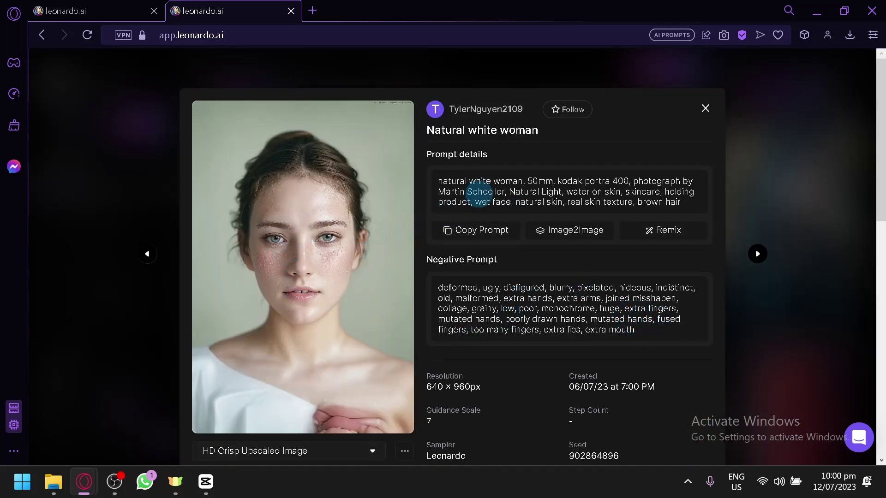
pyautogui.click(473, 228)
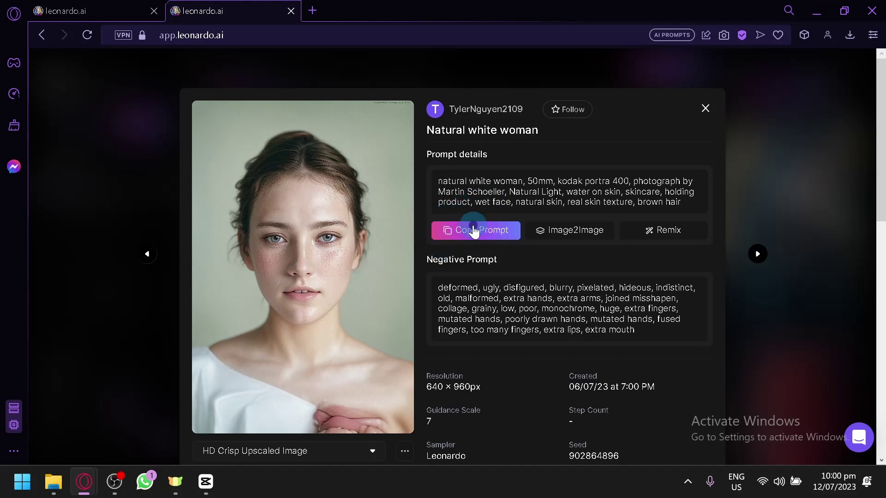
# - Return to the AI Generation Tool browser tab and replace the existing main prompt with the copied "natural white woman" prompt
pyautogui.click(115, 10)
pyautogui.scroll(5, 561, 160)
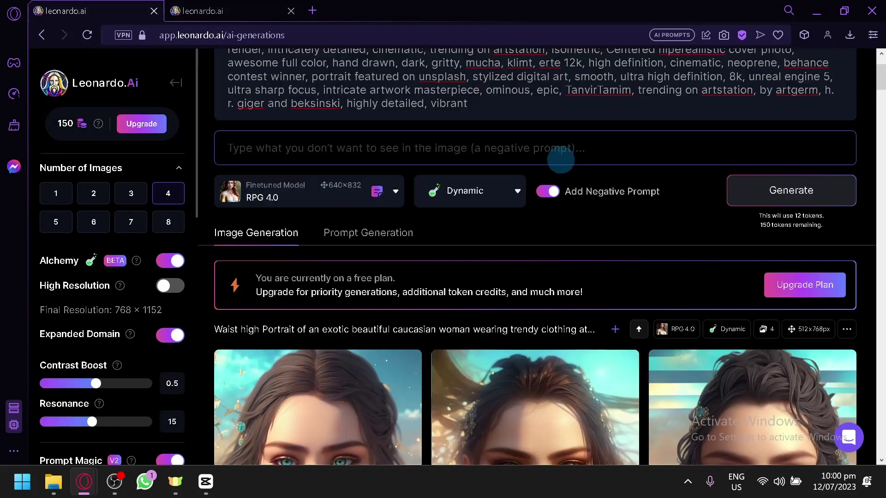
pyautogui.scroll(2, 560, 160)
pyautogui.click(518, 154)
pyautogui.hotkey('ctrl', 'a')
pyautogui.hotkey('ctrl', 'v')
# - Copy the full negative prompt from the "Natural white woman" details and paste it into the AI Generation Tool's negative prompt field
pyautogui.click(245, 5)
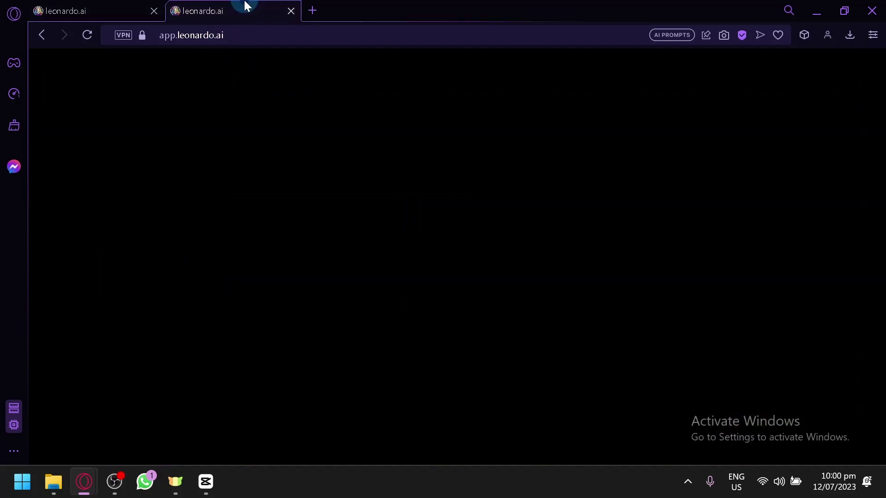
pyautogui.click(489, 231)
pyautogui.hotkey('ctrl', 'a')
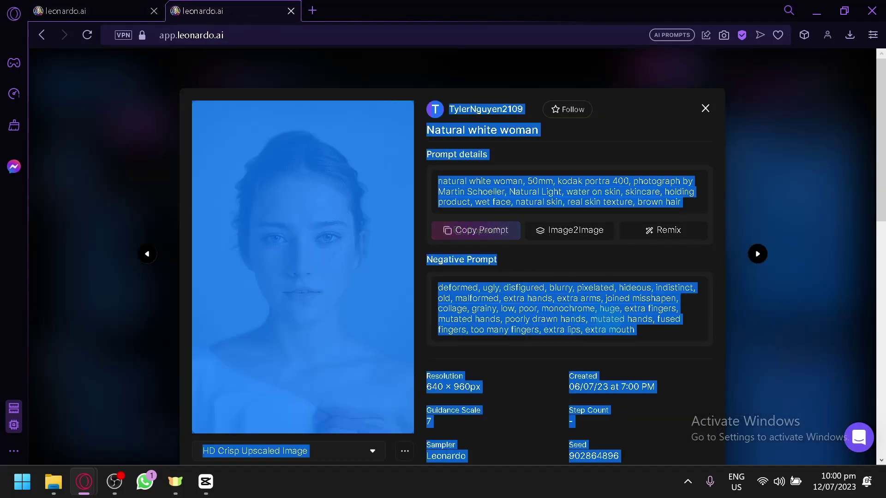
pyautogui.click(655, 331)
pyautogui.moveTo(654, 330); pyautogui.dragTo(436, 287)
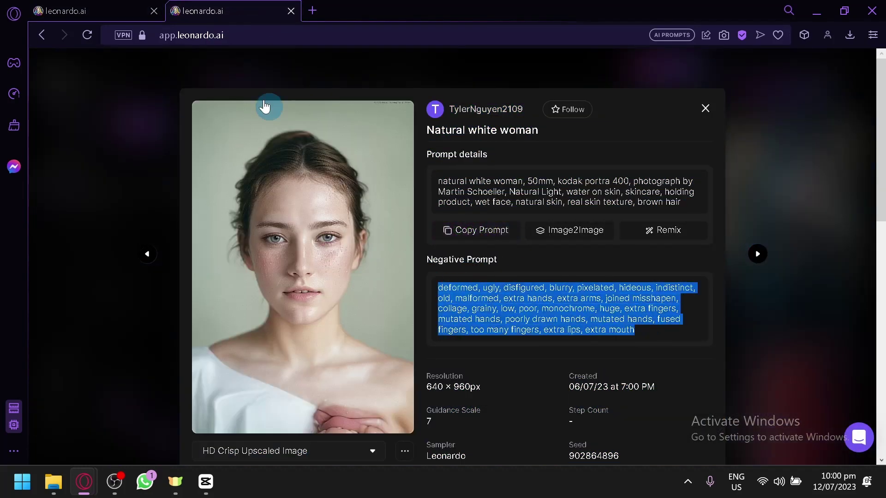
pyautogui.hotkey('ctrl', 'c')
pyautogui.click(92, 11)
pyautogui.click(415, 185)
pyautogui.hotkey('ctrl', 'v')
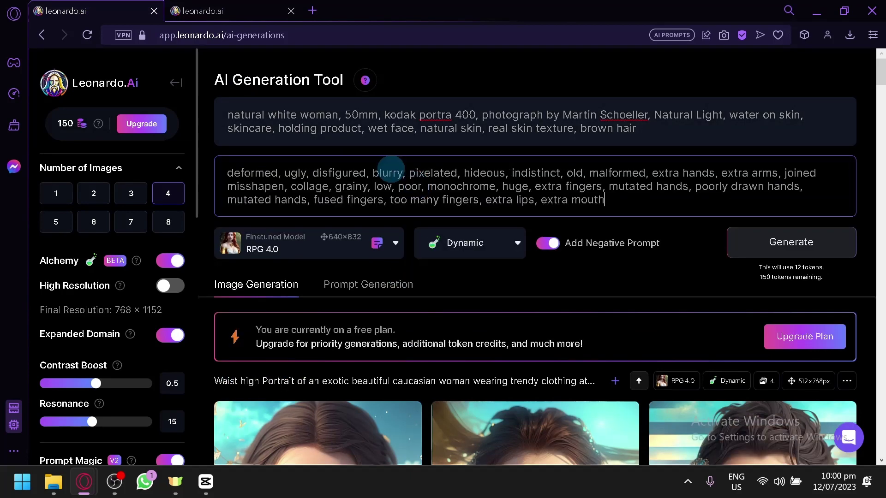
# - Check the finetuned model used by the reference image, select Absolute Reality v1.6 in the AI Generation Tool, and generate the images
pyautogui.click(267, 9)
pyautogui.scroll(-4, 494, 334)
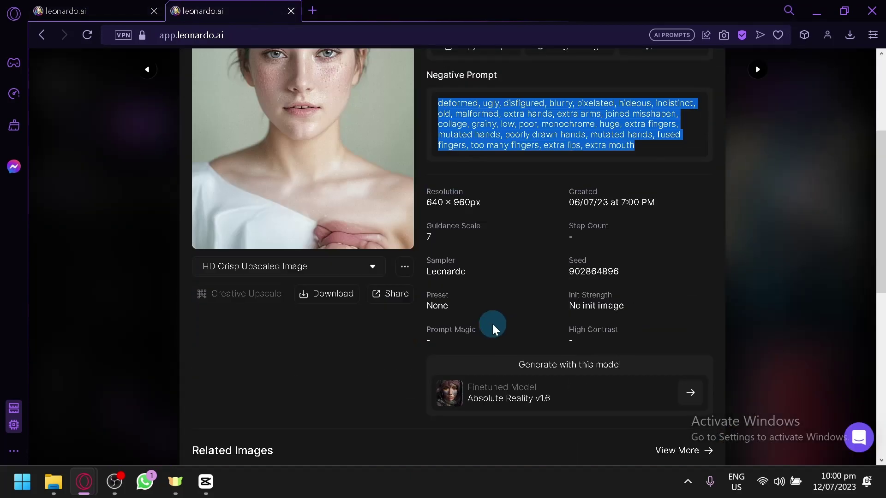
pyautogui.click(92, 10)
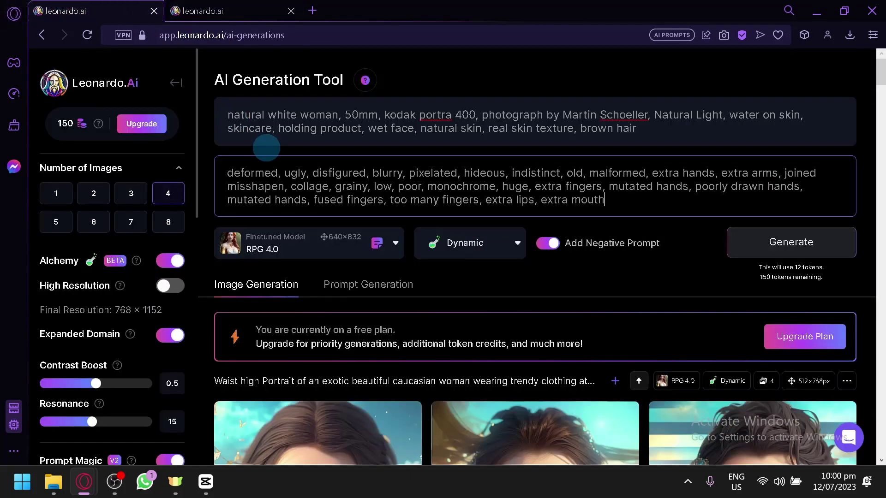
pyautogui.click(368, 246)
pyautogui.scroll(-3, 300, 277)
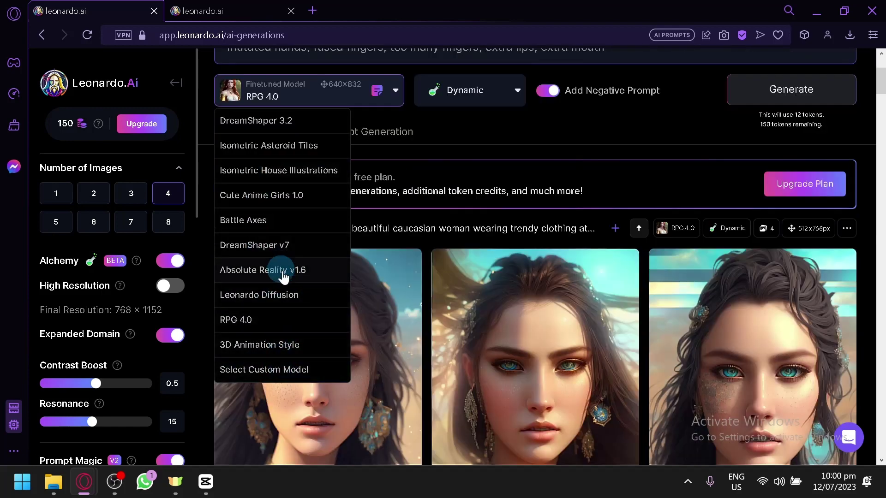
pyautogui.click(283, 273)
pyautogui.scroll(3, 282, 281)
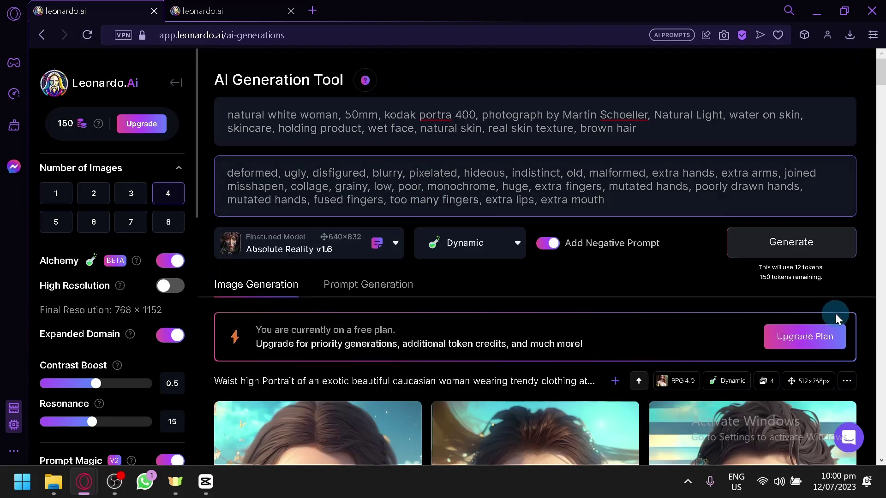
pyautogui.click(801, 253)
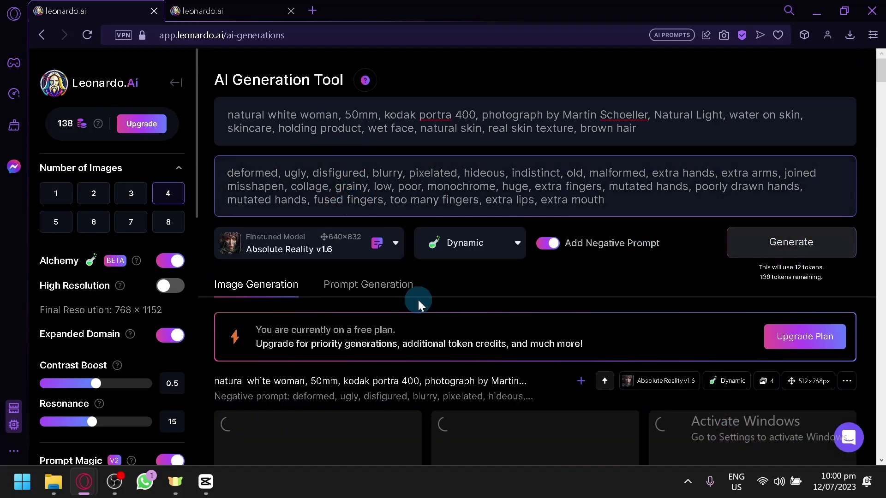
# - Review the reference image's negative prompt in the other browser tab, and return to check the progress of the running generation
pyautogui.click(275, 8)
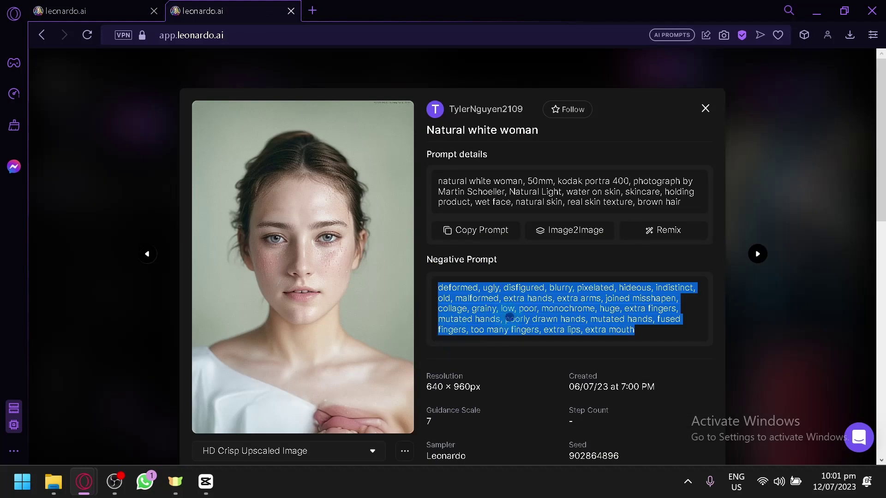
pyautogui.click(508, 318)
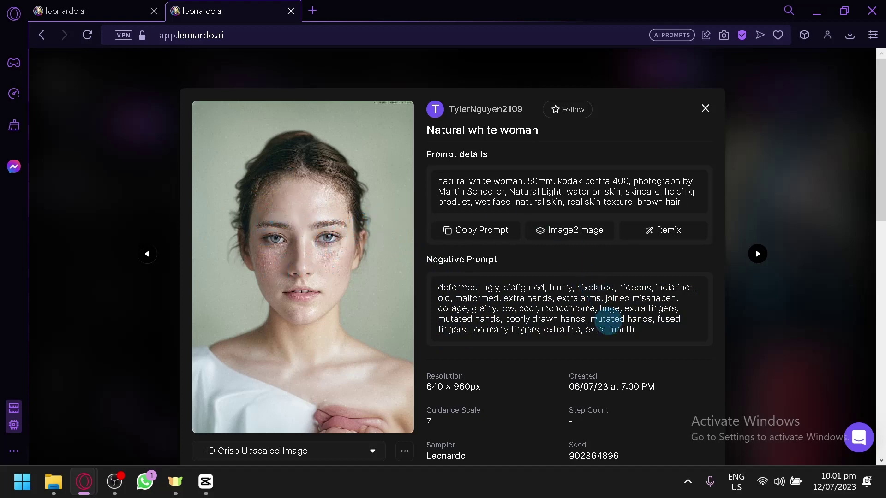
pyautogui.click(100, 14)
pyautogui.scroll(-4, 399, 293)
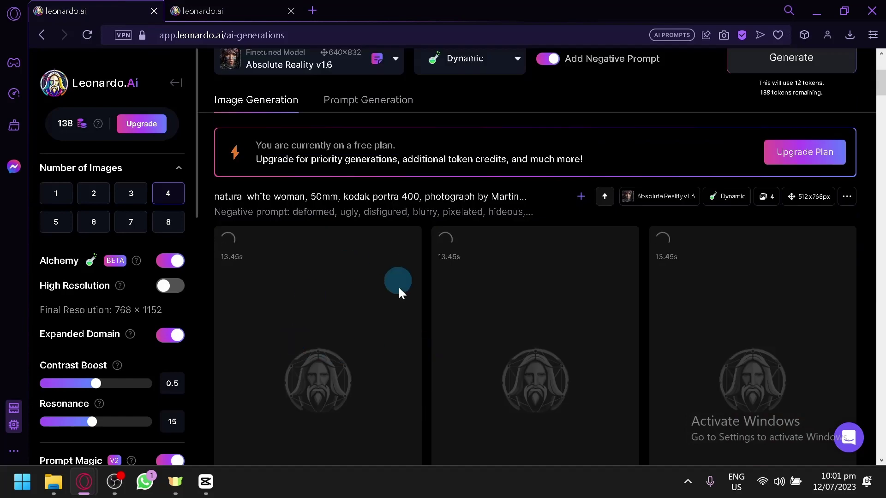
# - Clear the negative prompt and generate another set of images from the same main prompt
pyautogui.scroll(4, 356, 253)
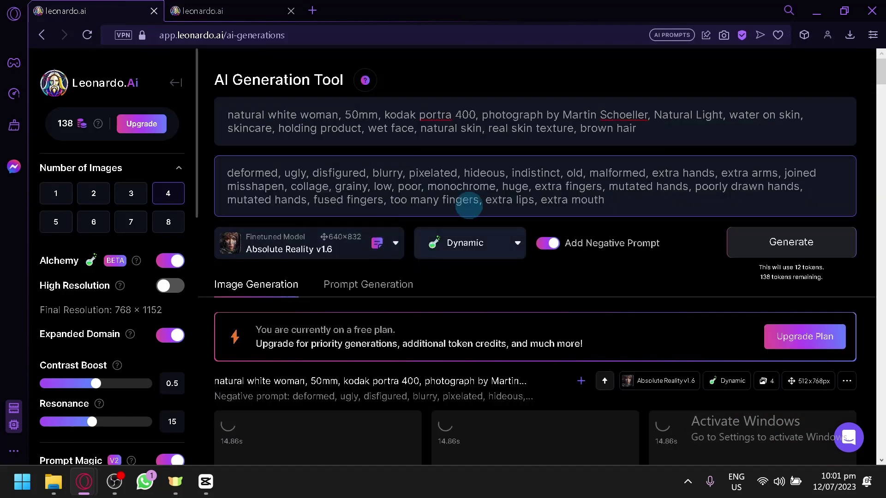
pyautogui.tripleClick(468, 206)
pyautogui.press('BackSpace')
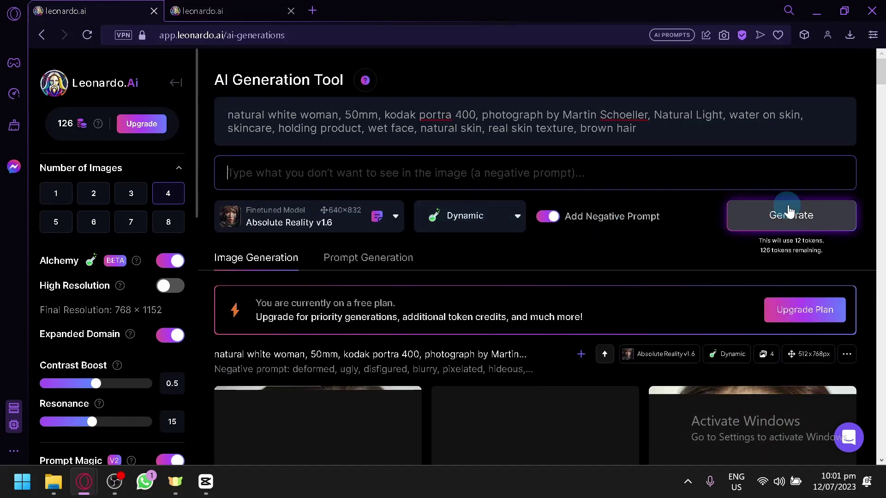
pyautogui.click(816, 221)
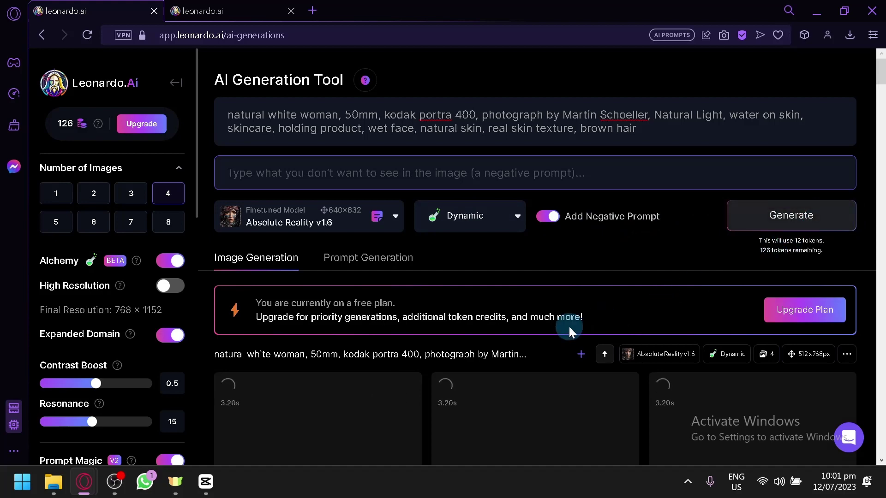
# - Examine the portraits generated with the negative prompt and compare them with the original "Natural white woman" image
pyautogui.scroll(-15, 487, 314)
pyautogui.scroll(-4, 481, 279)
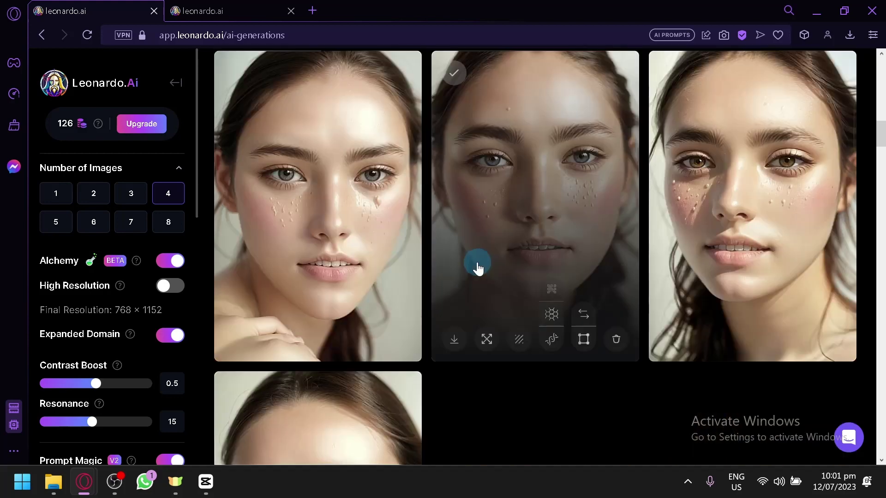
pyautogui.scroll(-4, 473, 269)
pyautogui.scroll(4, 465, 349)
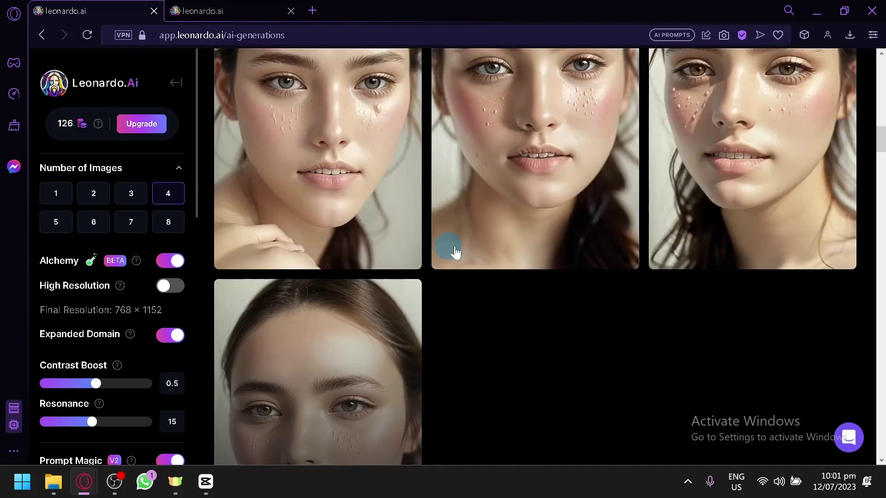
pyautogui.click(251, 7)
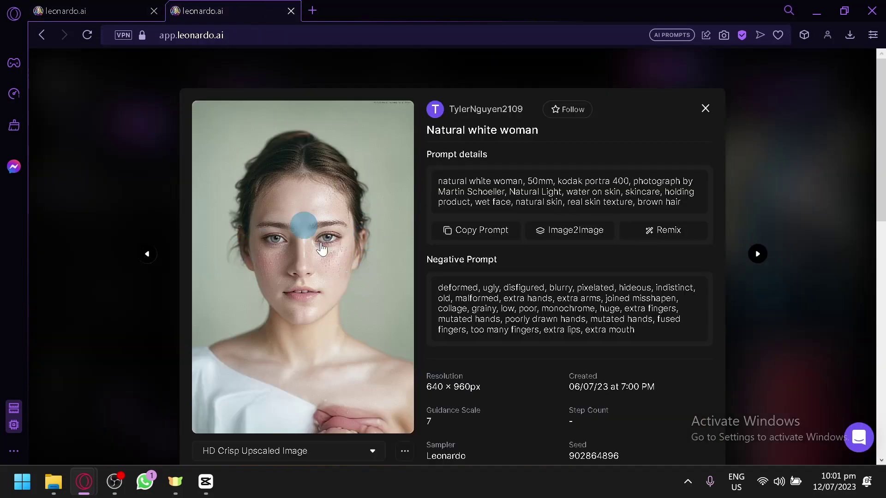
# - Return to the AI Generation Tool page and examine the four portraits generated with the negative prompt
pyautogui.click(78, 4)
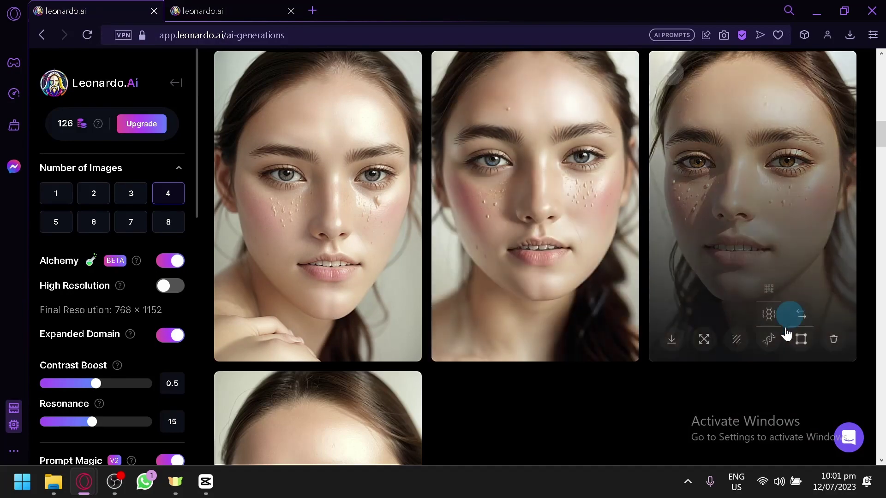
pyautogui.scroll(-4, 574, 407)
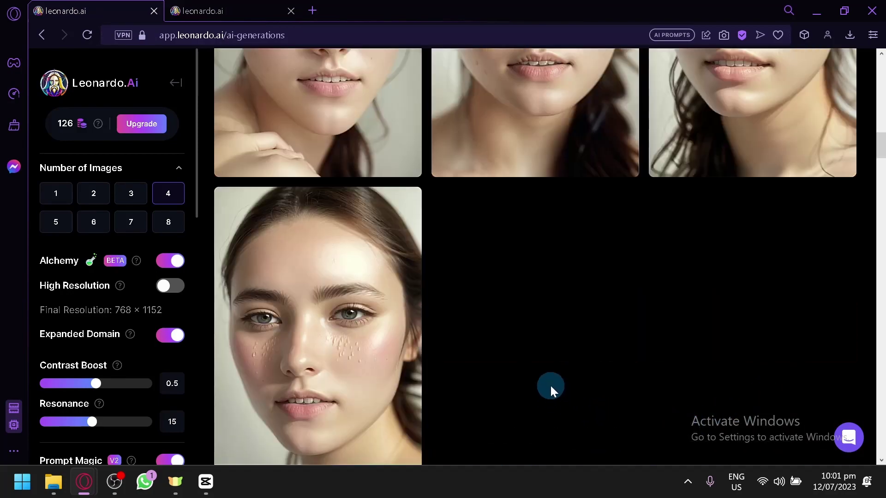
pyautogui.scroll(4, 550, 384)
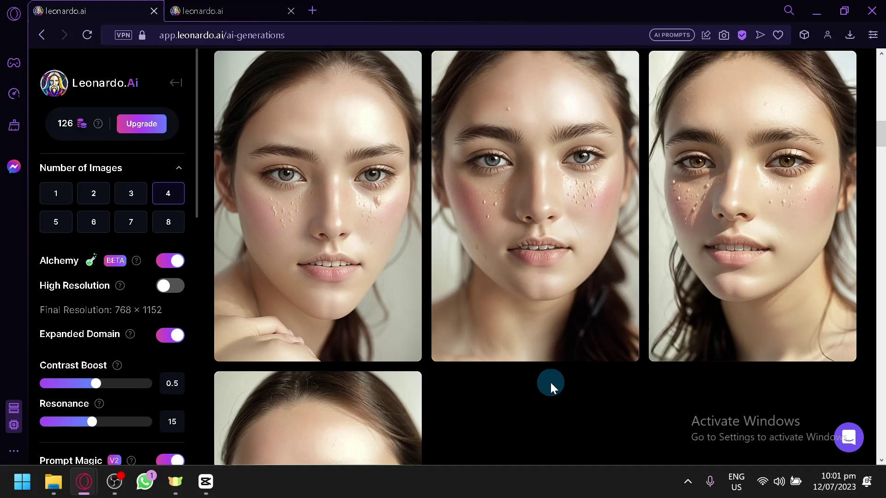
pyautogui.moveTo(301, 265)
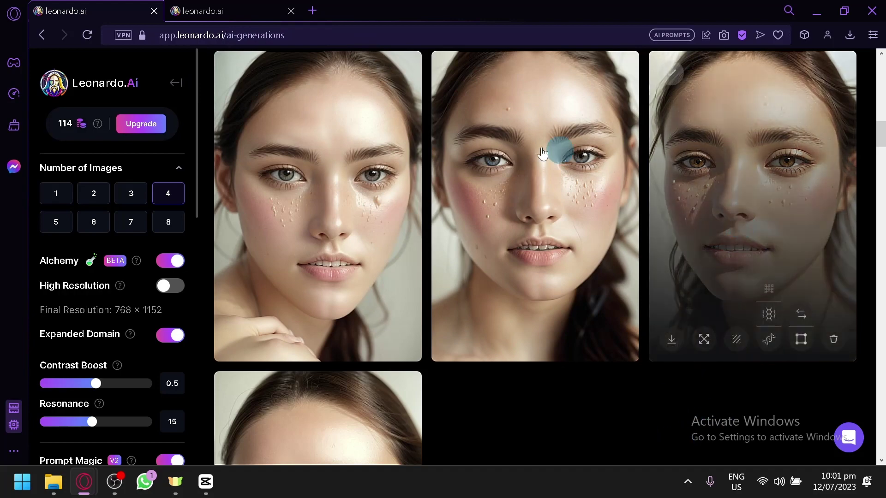
# - Compare the portraits generated without a negative prompt against the set generated with it, checking faces, skin and water drops
pyautogui.scroll(-4, 311, 316)
pyautogui.scroll(5, 321, 318)
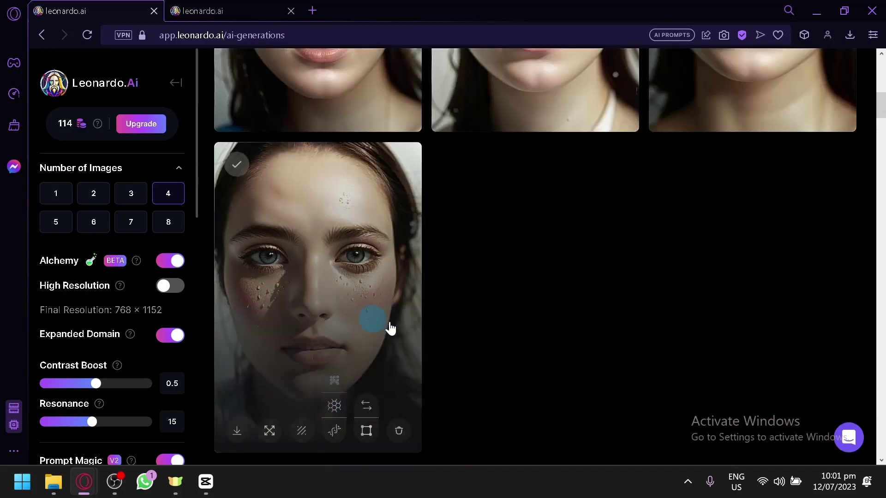
pyautogui.scroll(2, 647, 346)
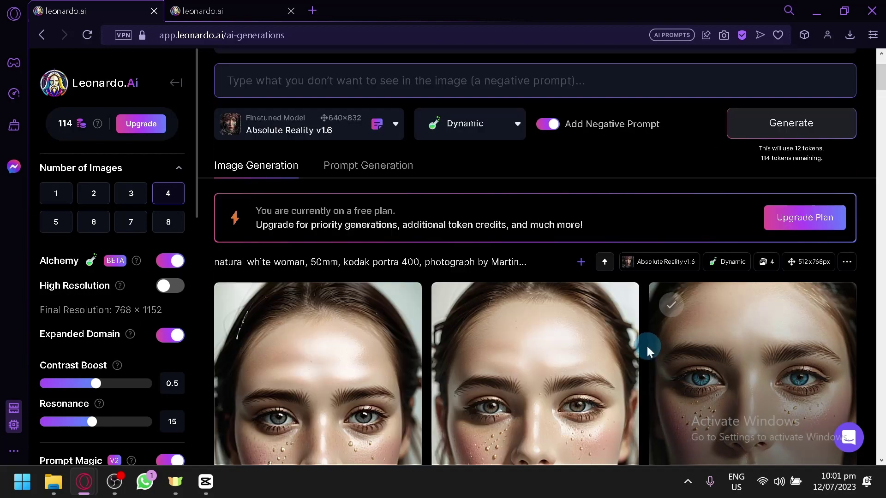
pyautogui.scroll(-4, 643, 344)
pyautogui.scroll(4, 522, 380)
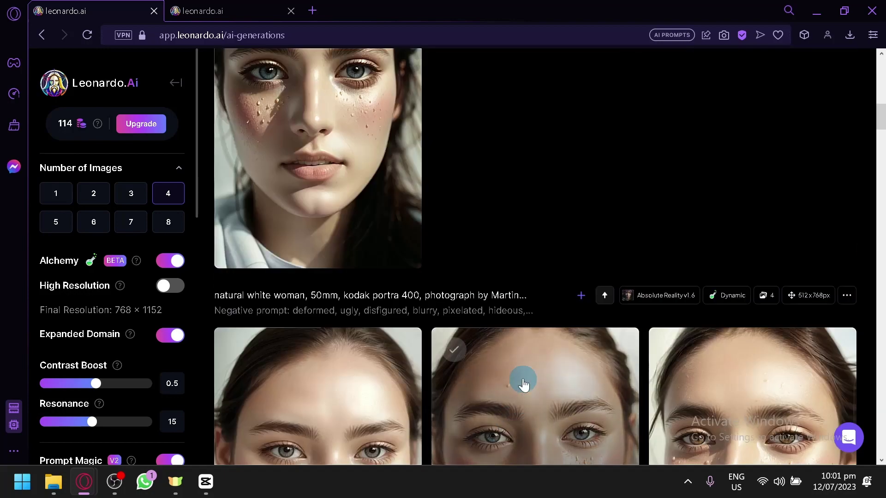
pyautogui.scroll(-4, 519, 379)
pyautogui.scroll(-6, 616, 331)
pyautogui.scroll(12, 613, 331)
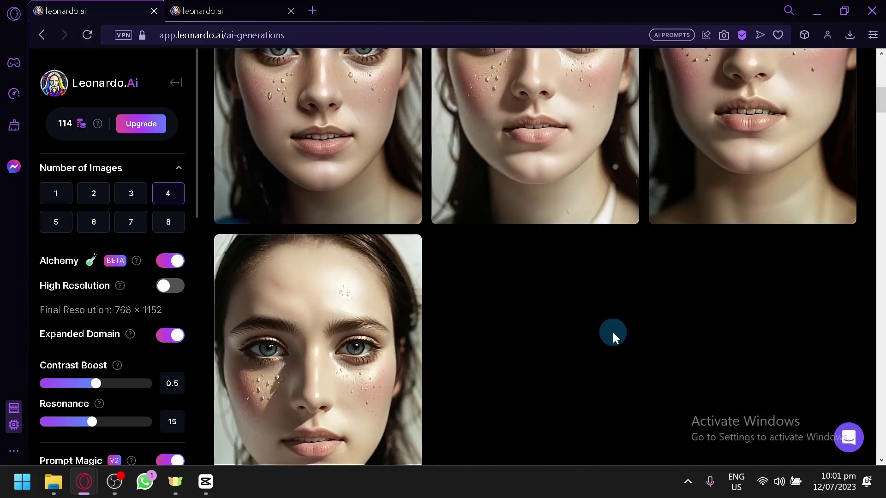
pyautogui.scroll(-3, 492, 325)
pyautogui.scroll(4, 492, 319)
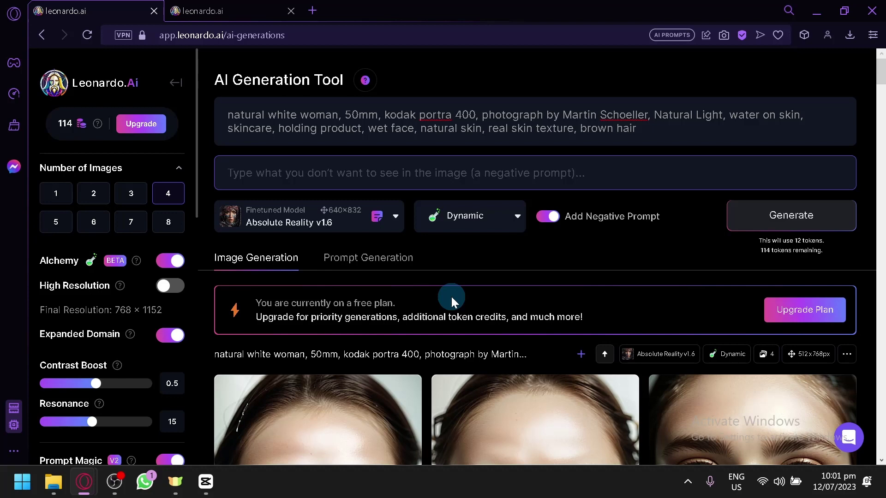
pyautogui.scroll(-8, 461, 293)
pyautogui.scroll(6, 489, 276)
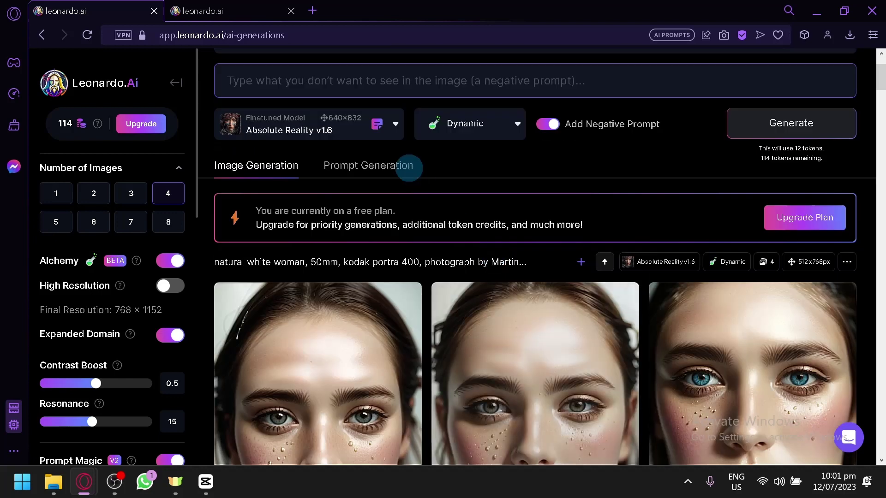
pyautogui.scroll(2, 535, 217)
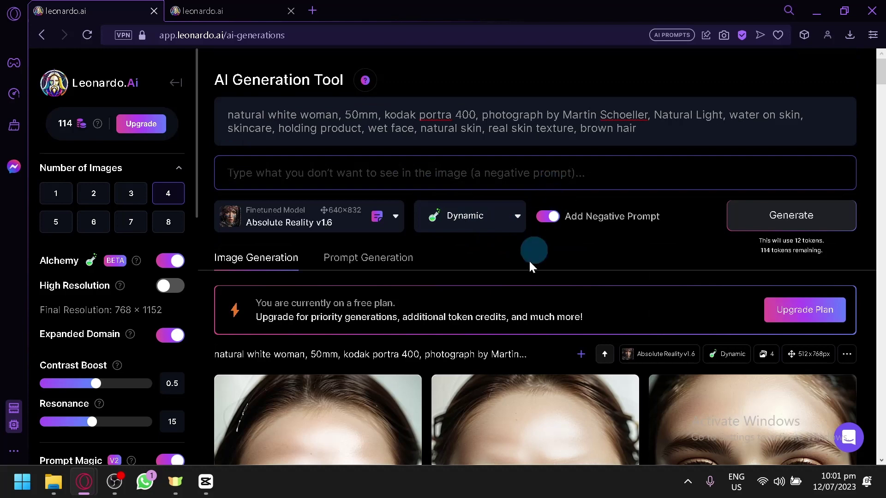
pyautogui.scroll(-10, 504, 372)
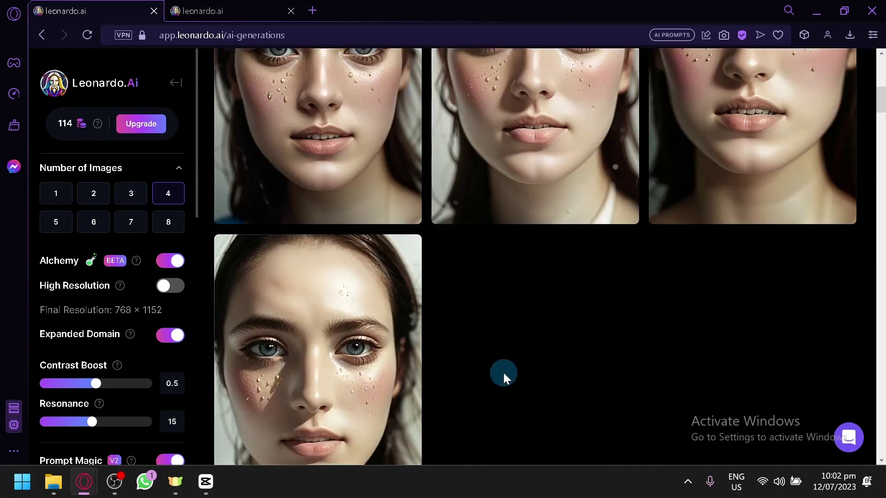
pyautogui.scroll(10, 499, 370)
pyautogui.scroll(-10, 332, 312)
pyautogui.scroll(2, 647, 148)
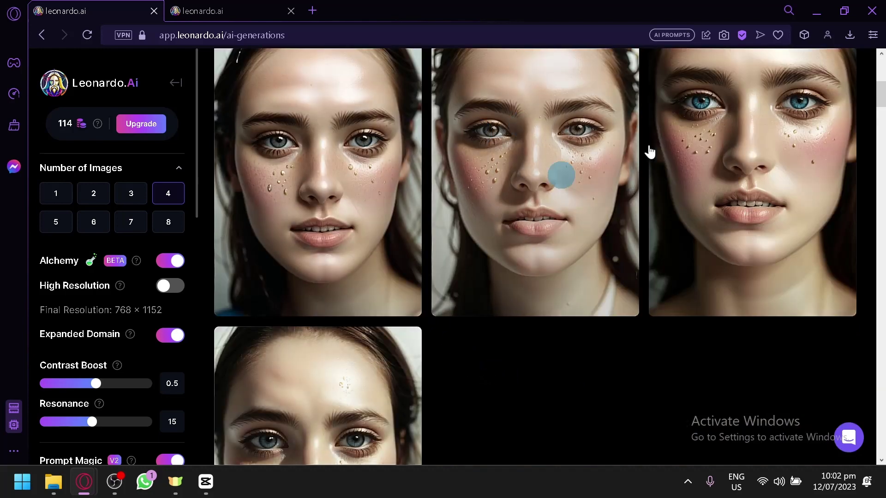
pyautogui.scroll(1, 701, 341)
pyautogui.scroll(6, 675, 318)
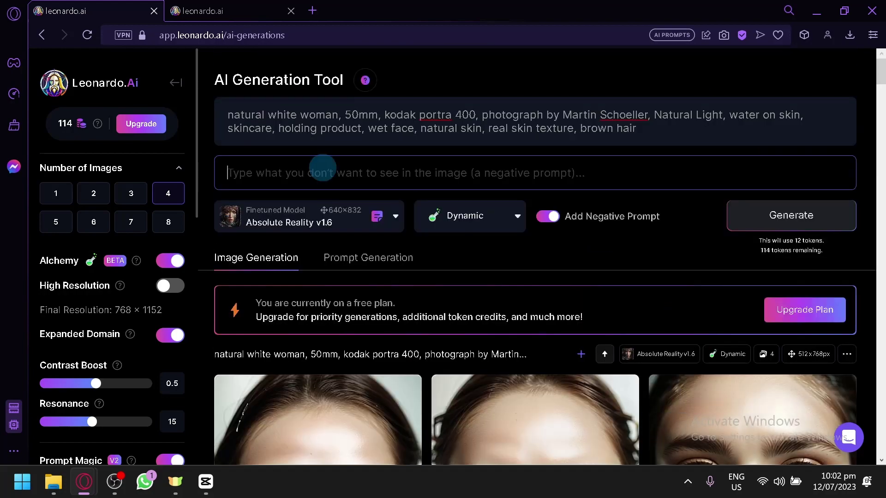
# - Open the custom finetuned model selection and browse the platform models and the community models
pyautogui.click(323, 223)
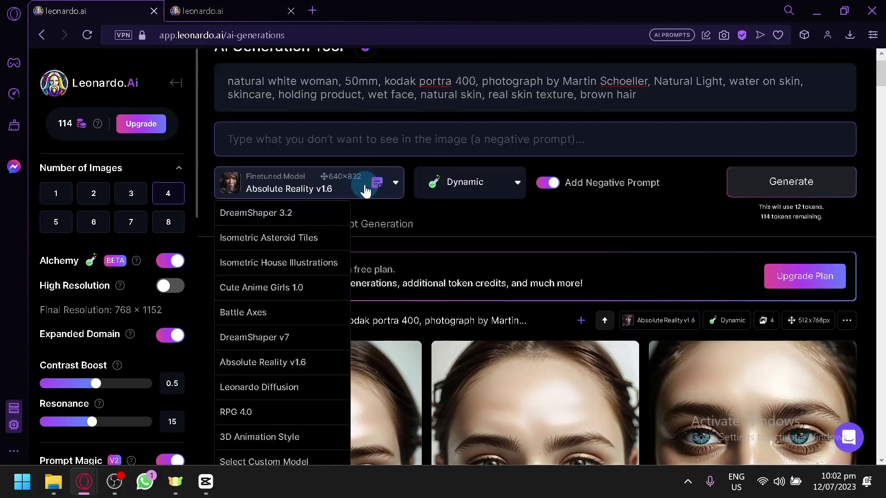
pyautogui.scroll(-4, 291, 286)
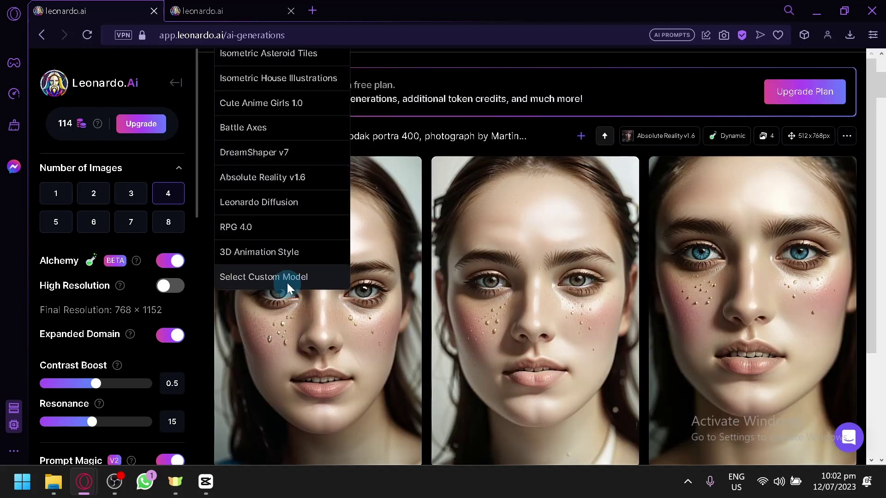
pyautogui.click(287, 283)
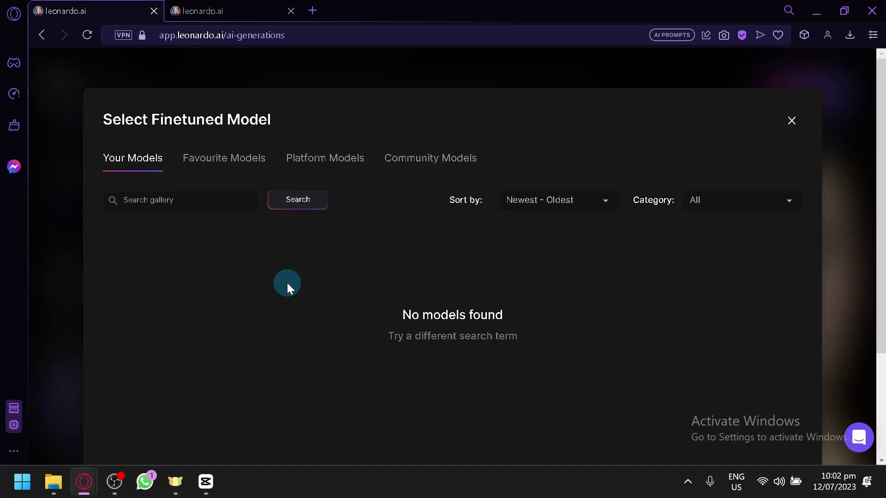
pyautogui.click(356, 165)
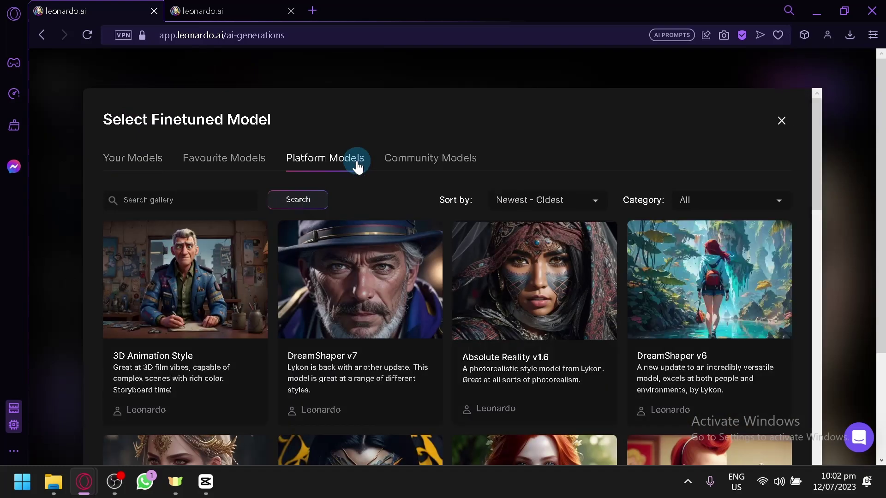
pyautogui.scroll(-4, 390, 214)
pyautogui.scroll(2, 695, 273)
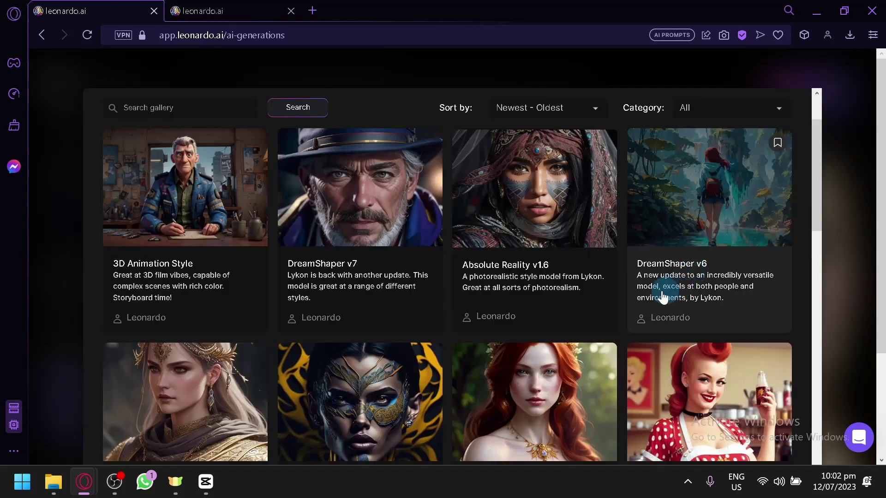
pyautogui.scroll(2, 495, 183)
pyautogui.click(452, 166)
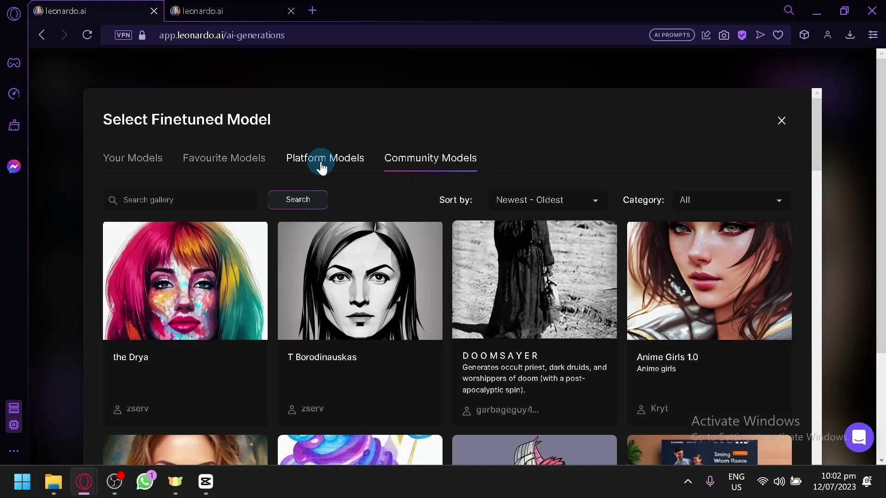
# - Review the descriptions of the platform models and close the finetuned model selection
pyautogui.click(321, 167)
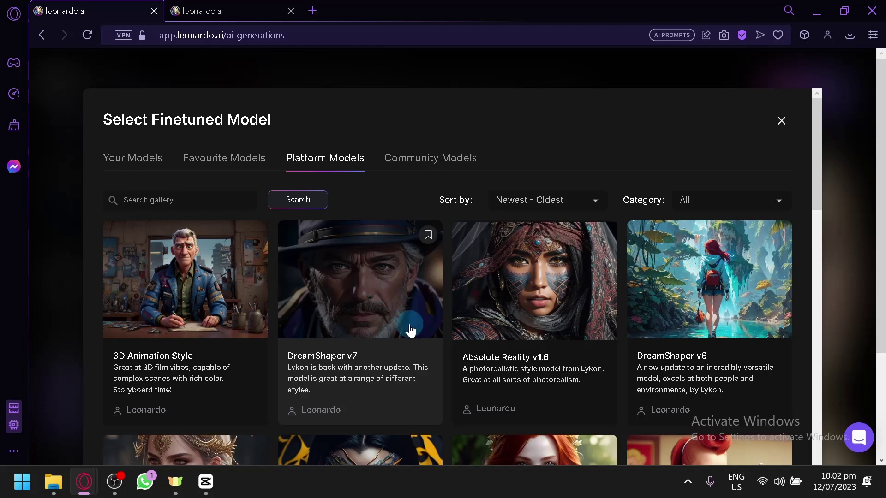
pyautogui.scroll(-5, 409, 330)
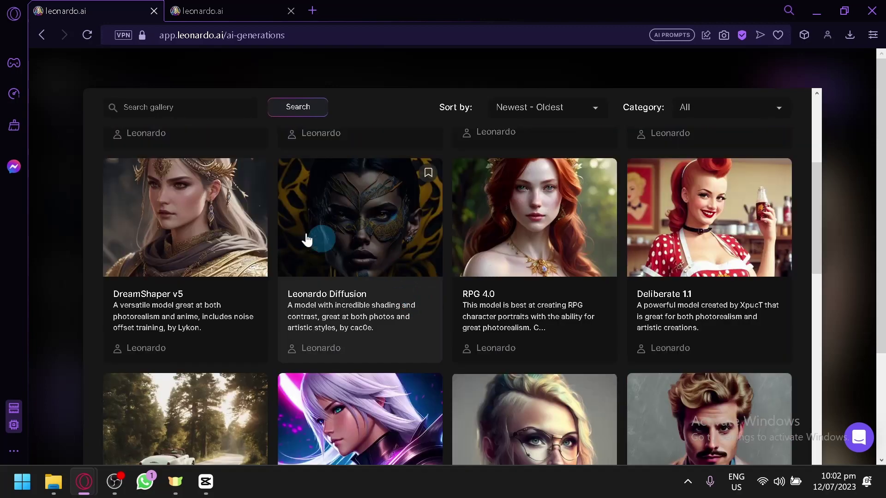
pyautogui.scroll(-4, 484, 281)
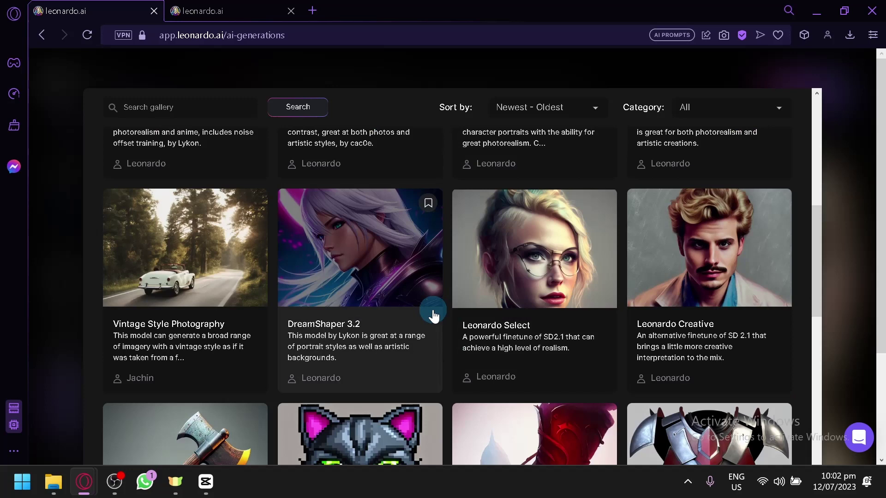
pyautogui.scroll(5, 434, 316)
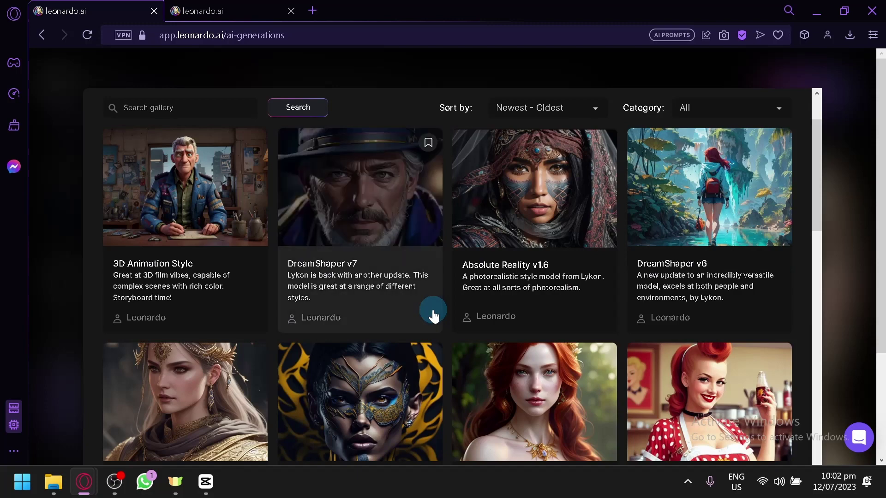
pyautogui.scroll(2, 434, 316)
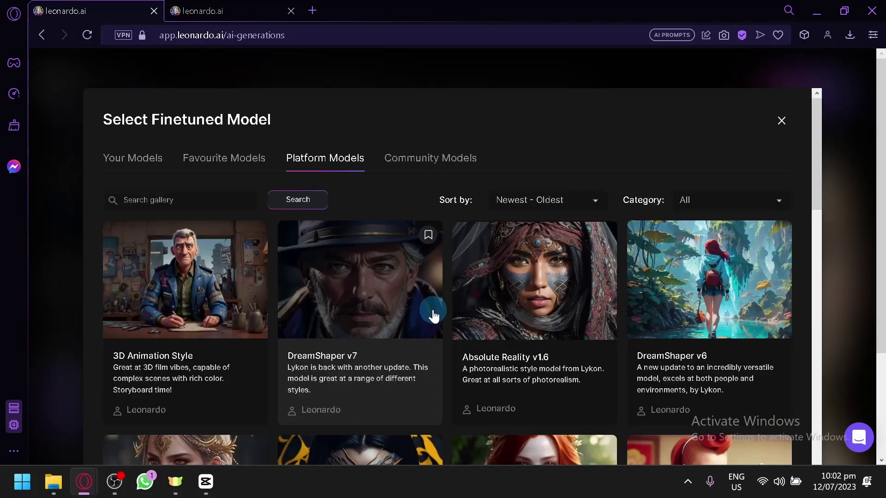
pyautogui.click(789, 122)
# - Look over both portrait sets once more, ending at the set generated with the negative prompt
pyautogui.scroll(-8, 520, 245)
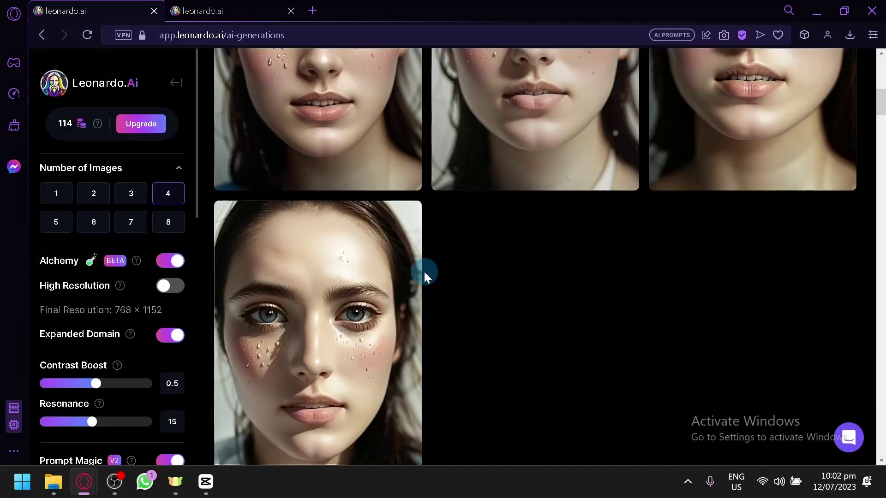
pyautogui.scroll(15, 422, 275)
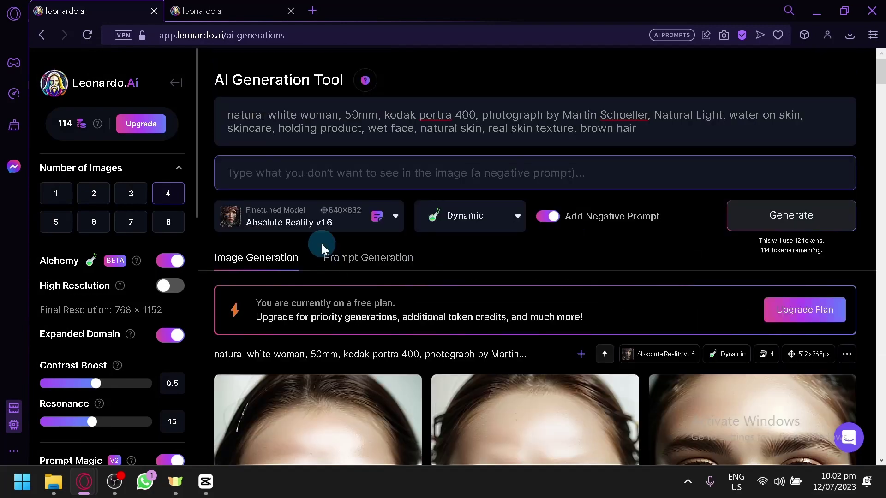
pyautogui.scroll(-18, 321, 243)
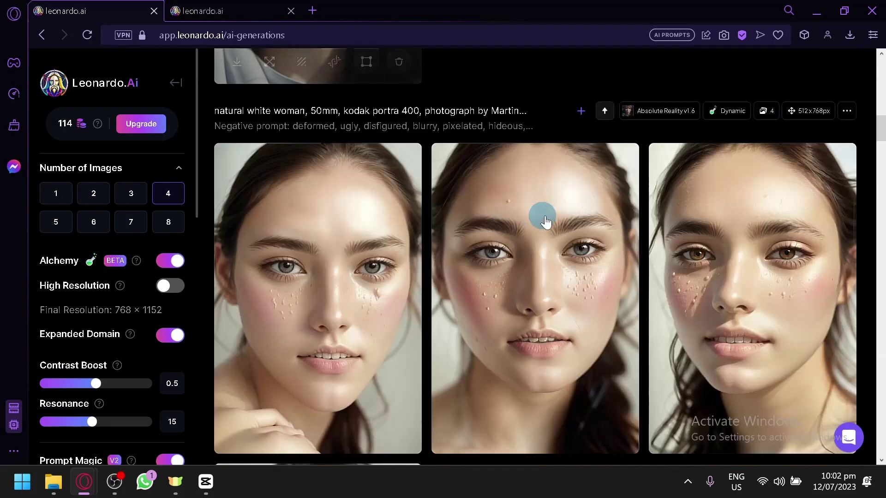
pyautogui.moveTo(550, 222)
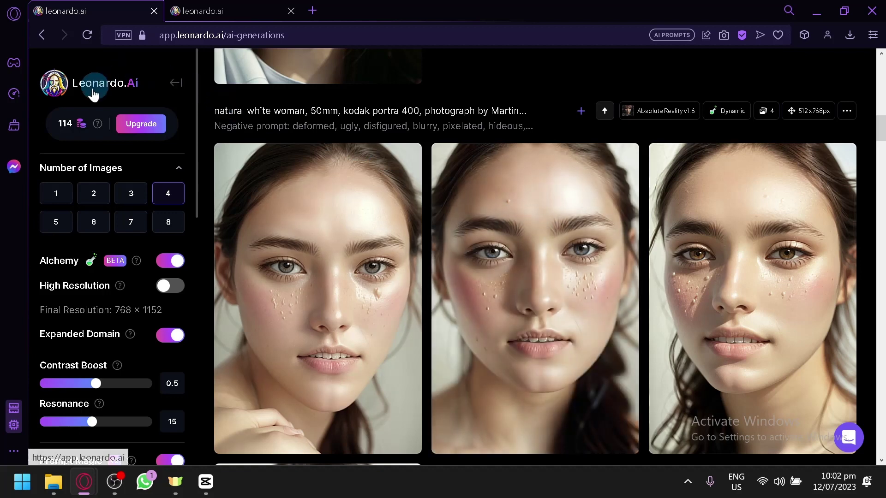
pyautogui.scroll(-10, 134, 203)
pyautogui.scroll(10, 135, 204)
# - Open the first portrait of the negative-prompt set in the canvas editor and position the 512 × 512 generation frame over the face
pyautogui.moveTo(348, 381)
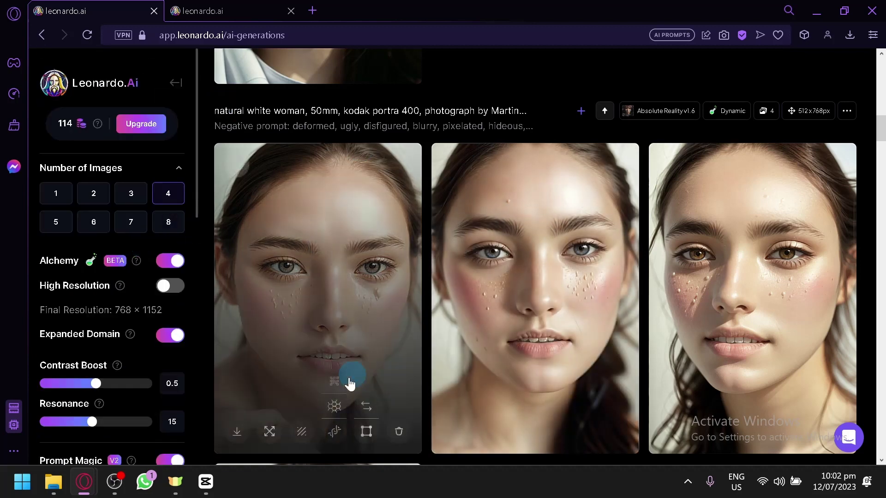
pyautogui.click(367, 434)
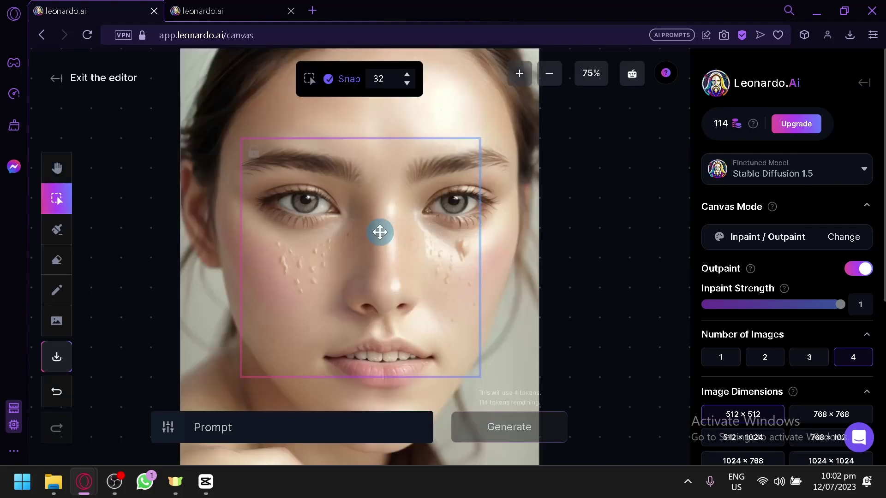
pyautogui.moveTo(285, 241); pyautogui.dragTo(305, 251)
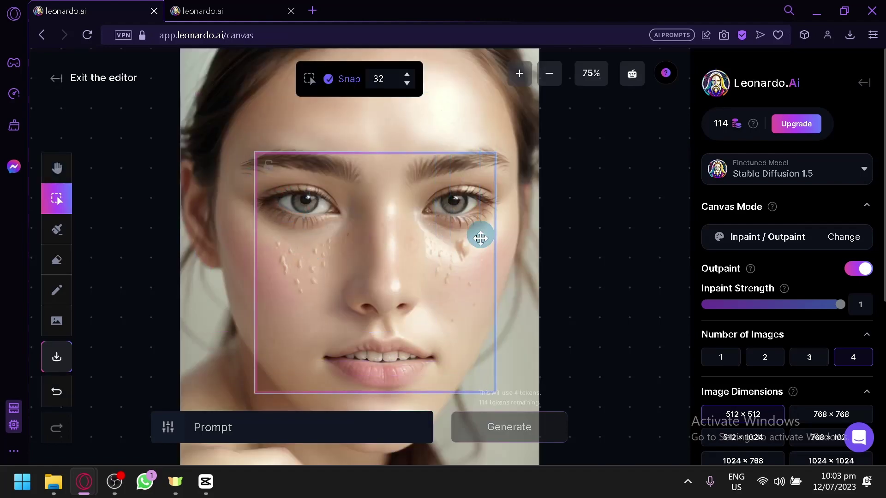
pyautogui.scroll(-2, 502, 251)
pyautogui.scroll(1, 518, 263)
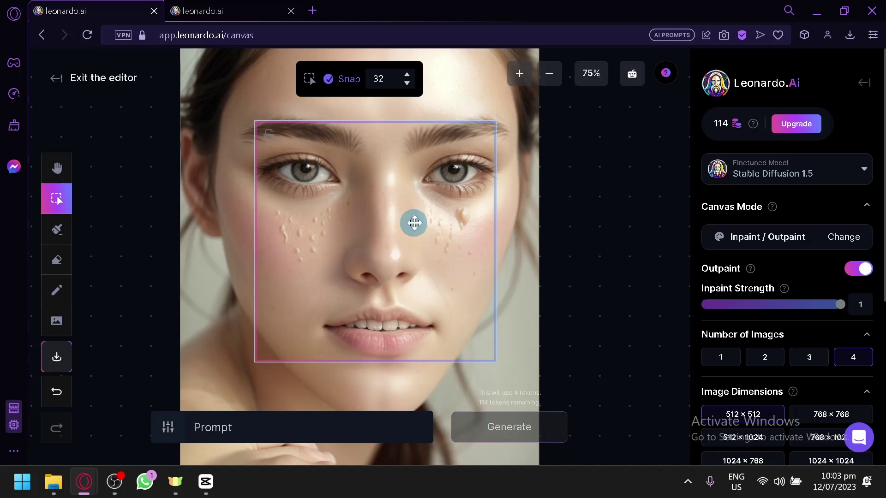
pyautogui.moveTo(433, 188); pyautogui.dragTo(404, 219)
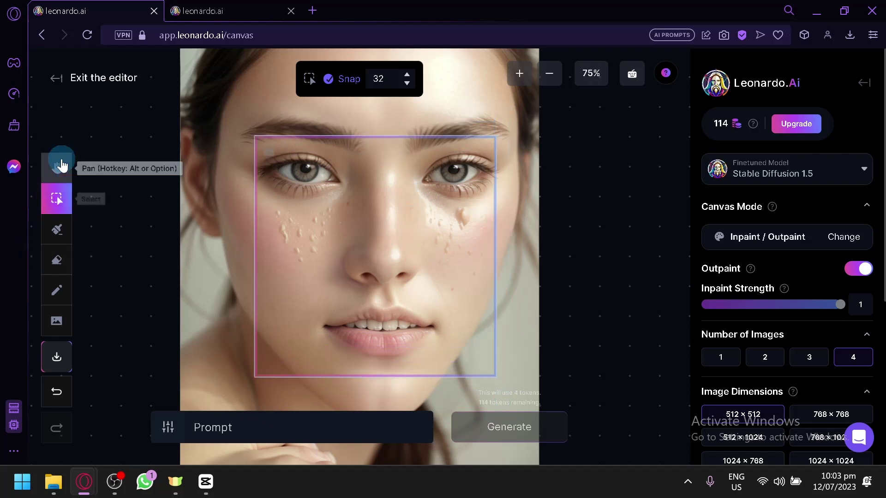
# - Select the generation frame again, move it up over the eyes, nose and mouth, and set its snap value to 16
pyautogui.click(62, 165)
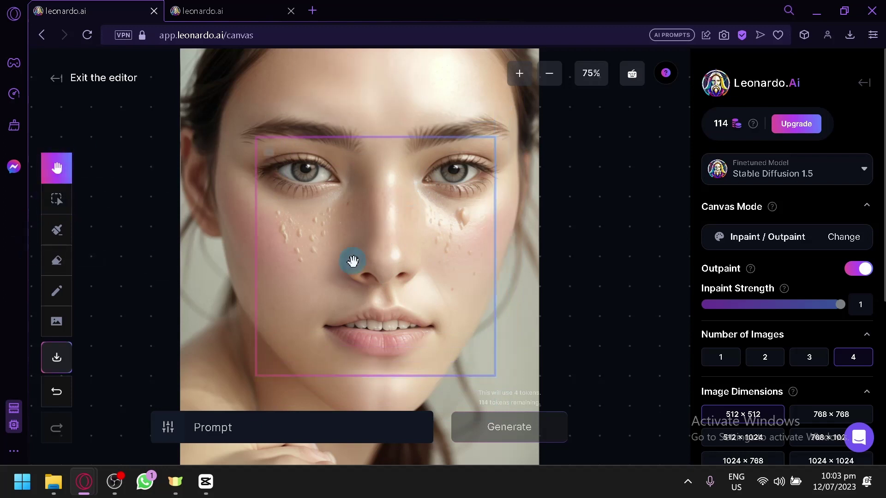
pyautogui.click(57, 285)
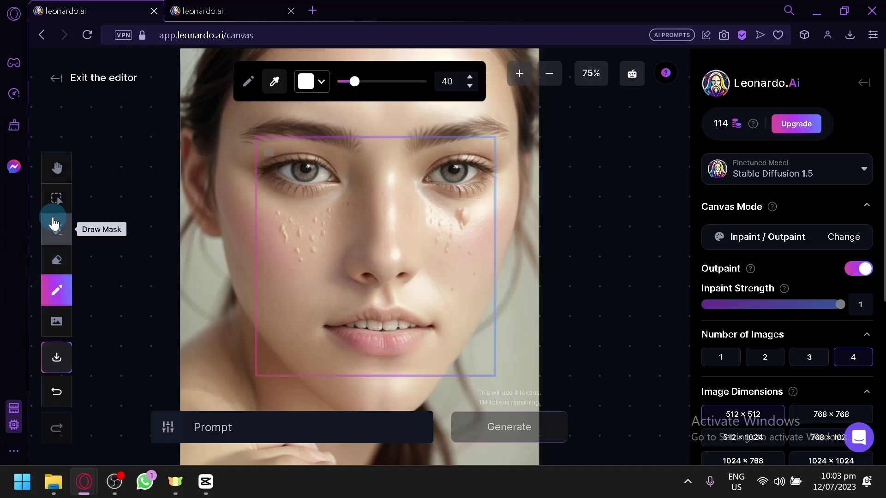
pyautogui.click(56, 198)
pyautogui.moveTo(353, 249); pyautogui.dragTo(384, 214)
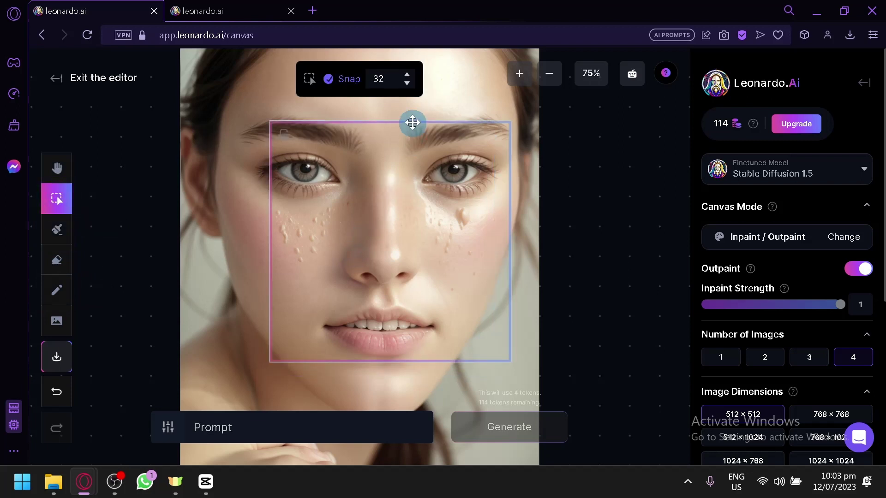
pyautogui.click(406, 83)
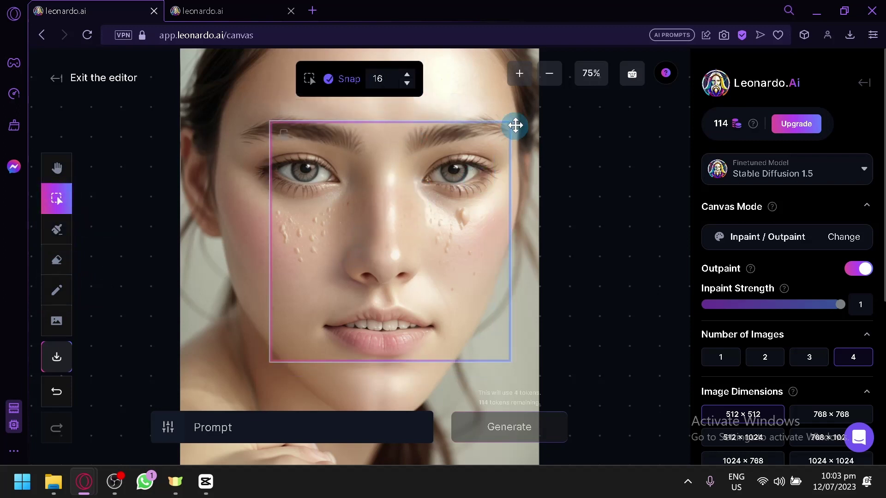
# - Review the image dimension and guidance settings, and move the 512 × 512 generation frame to span from the eyes to the chin
pyautogui.scroll(-2, 817, 318)
pyautogui.click(799, 325)
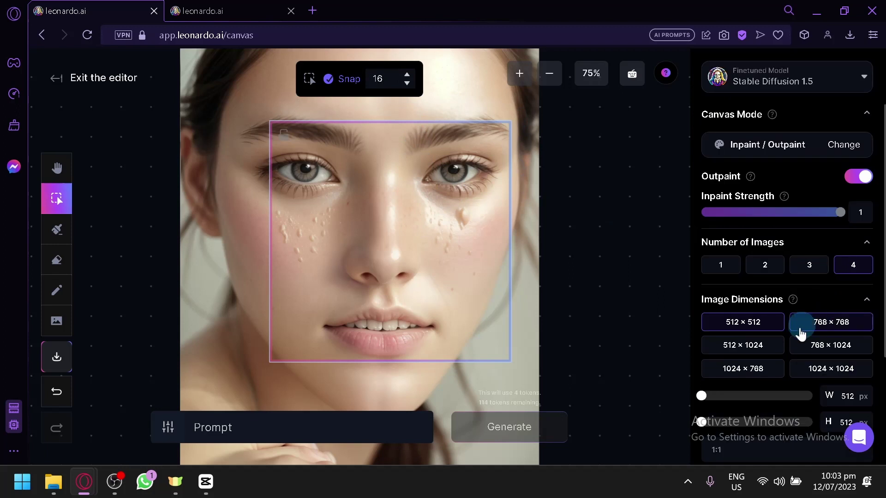
pyautogui.scroll(-4, 710, 383)
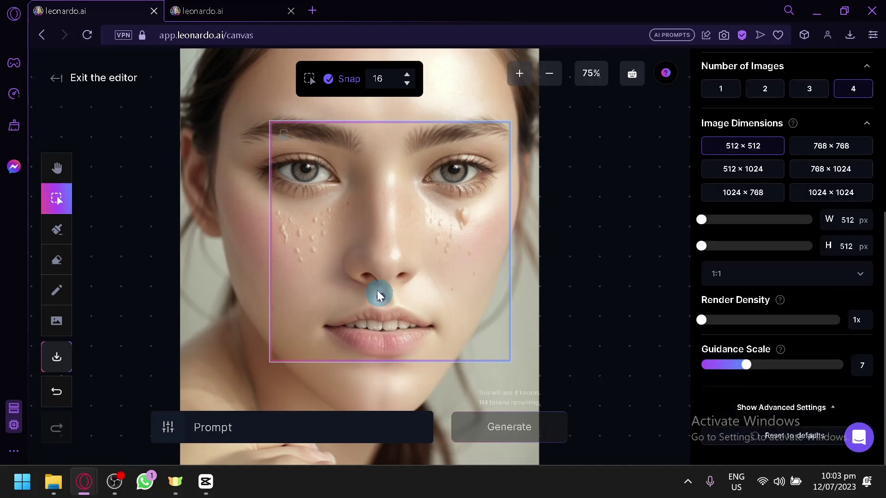
pyautogui.moveTo(379, 295); pyautogui.dragTo(389, 227)
# - Enter the prompt "rounder and redder nose" and generate the framed area of the portrait
pyautogui.click(341, 429)
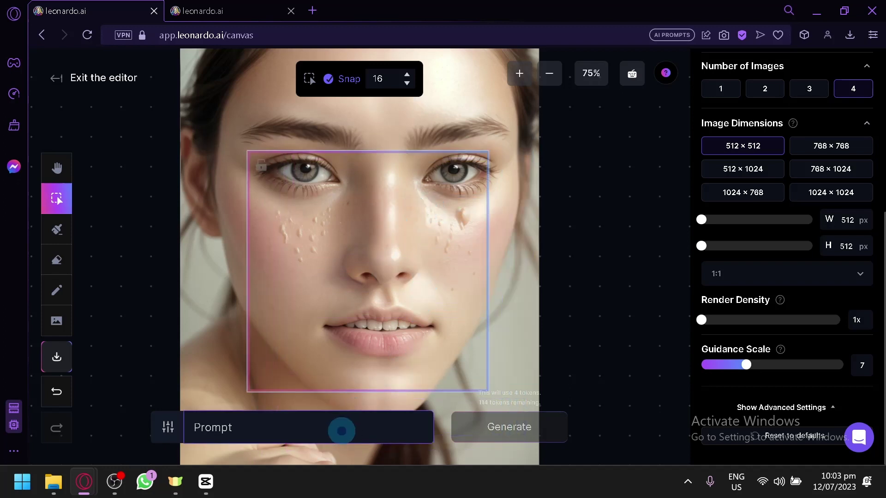
pyautogui.write('rounder and red')
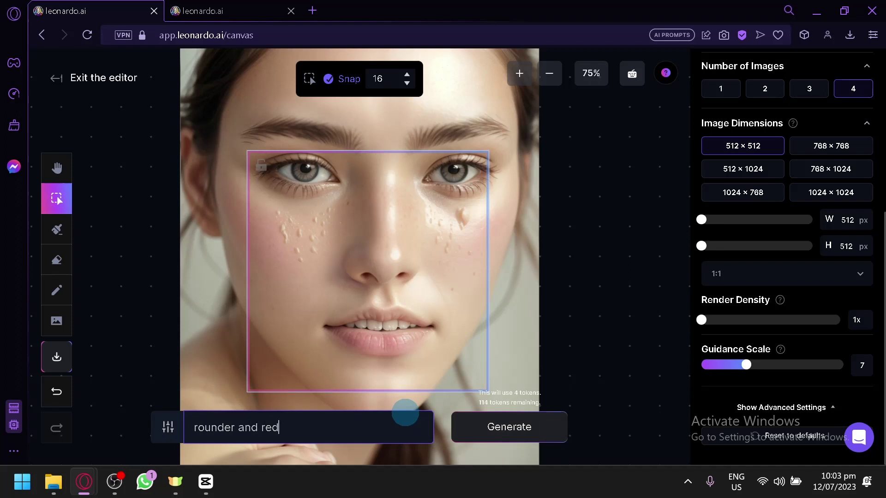
pyautogui.write('der nose')
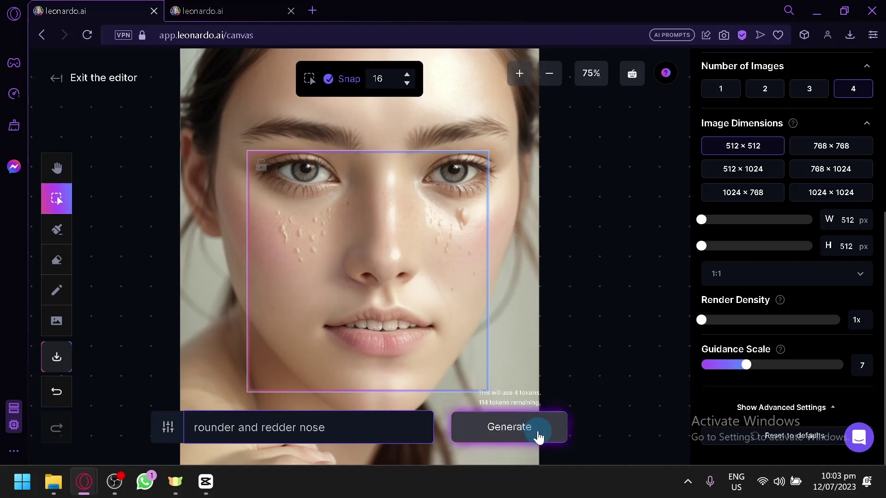
pyautogui.click(538, 435)
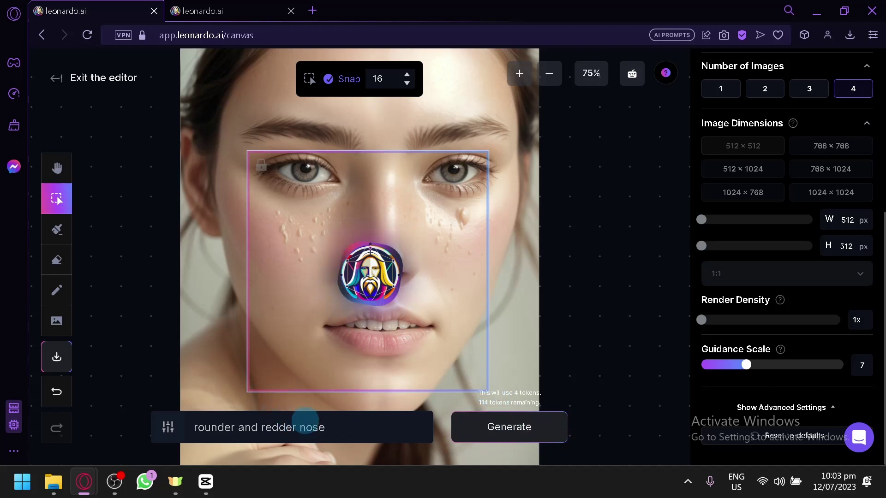
pyautogui.press('h')
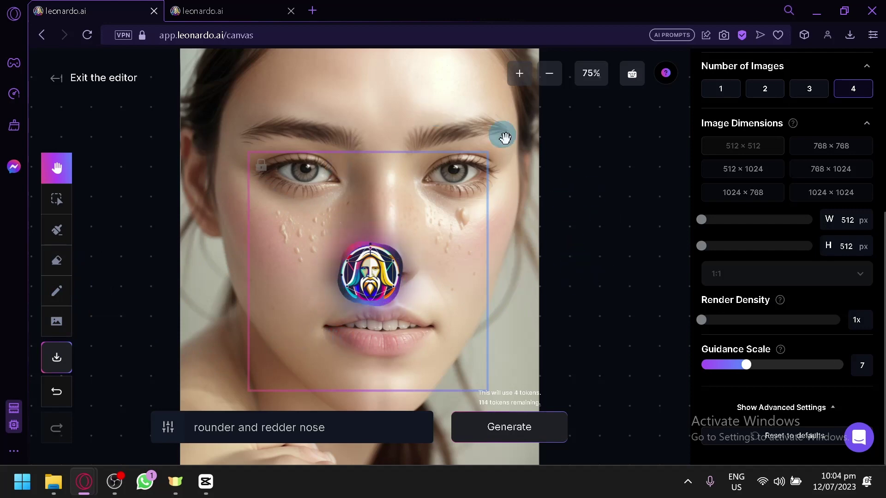
pyautogui.scroll(1, 520, 251)
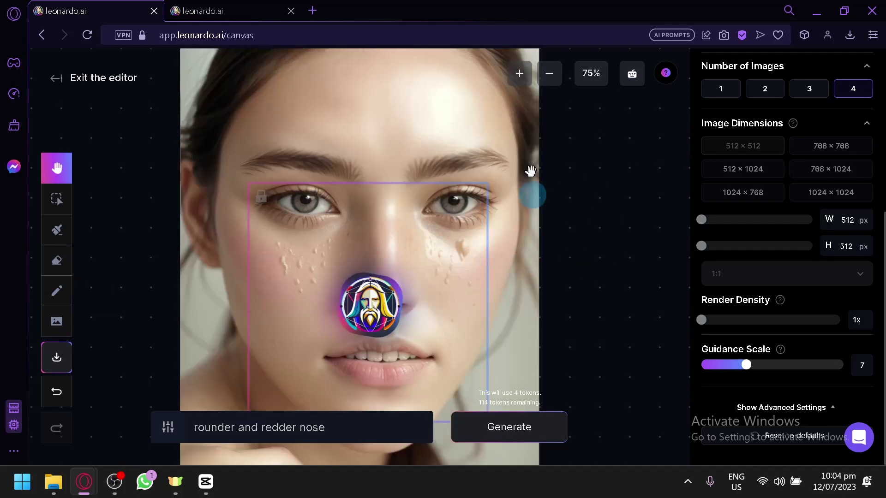
pyautogui.click(548, 73)
pyautogui.click(548, 73)
pyautogui.click(519, 82)
pyautogui.click(520, 82)
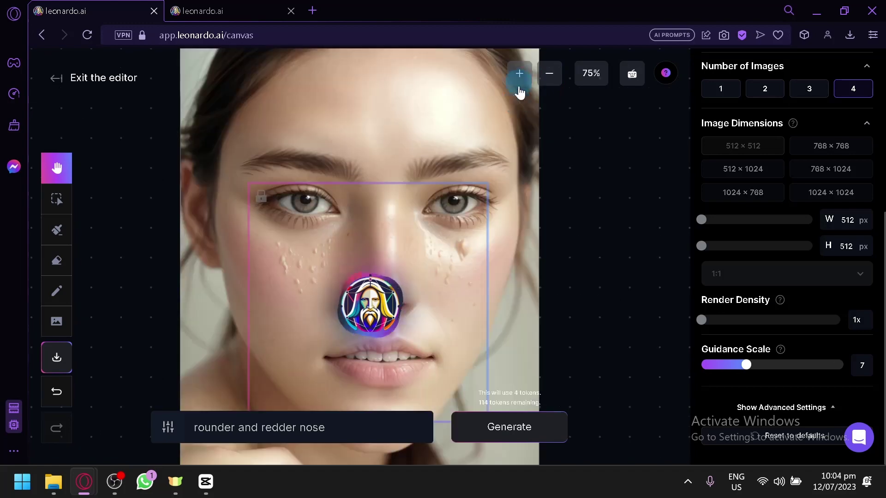
pyautogui.click(427, 221)
pyautogui.scroll(-1, 383, 301)
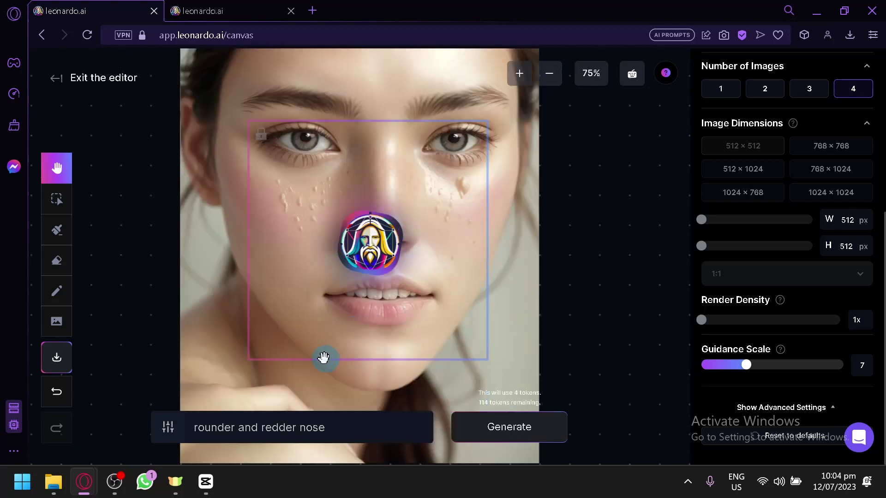
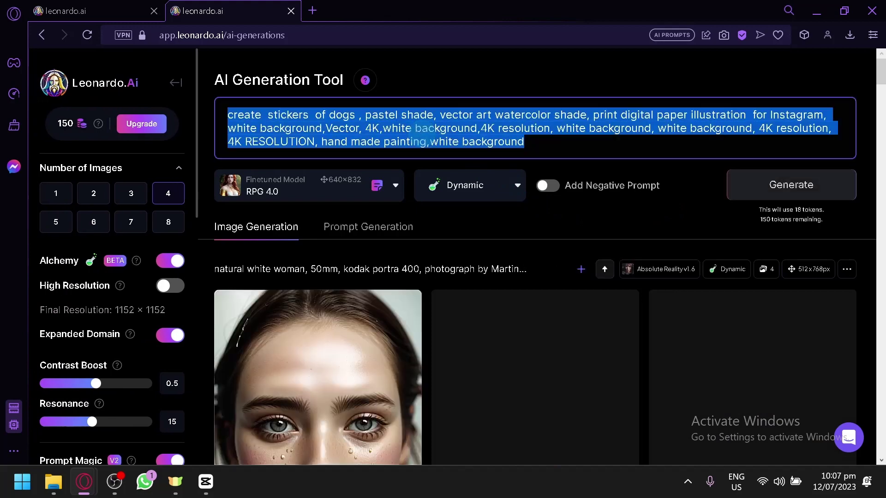
# - Replace the dog sticker prompt in the AI Generation Tool with the "(masterpiece), realistic, (27yr old female)" portrait prompt and enable the negative prompt
pyautogui.write('(masterpiece), realistic, (27yr old female), beautiful face, wearing a Simple beige shirt and denim skirt, studio lighting, cinematic light, beautiful woman, beautiful black eyes, milk beige middle hair, perfect anatomy, very cute smile, princess eyes , (black eyes), (head frame), center image, style, bioluminescent, 8 life size, 8k Resolution, human hands, curiously complete, elegant, close to perfection, dynamic, highly detailed, character sheet, concept art, smooth, positioned so that their bodies are symmetrical and balanced directly towards the viewer, amazing Incredibly beautiful 20-something japanese girl, detailed hairstyles,')
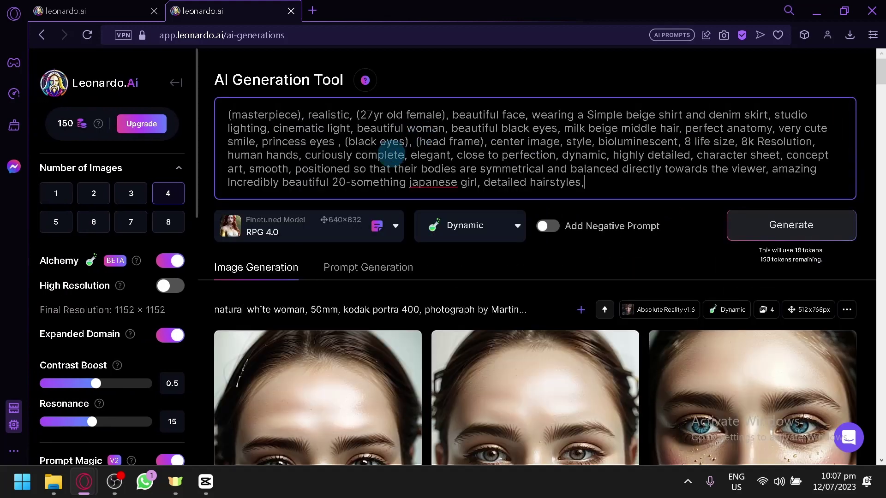
pyautogui.click(547, 225)
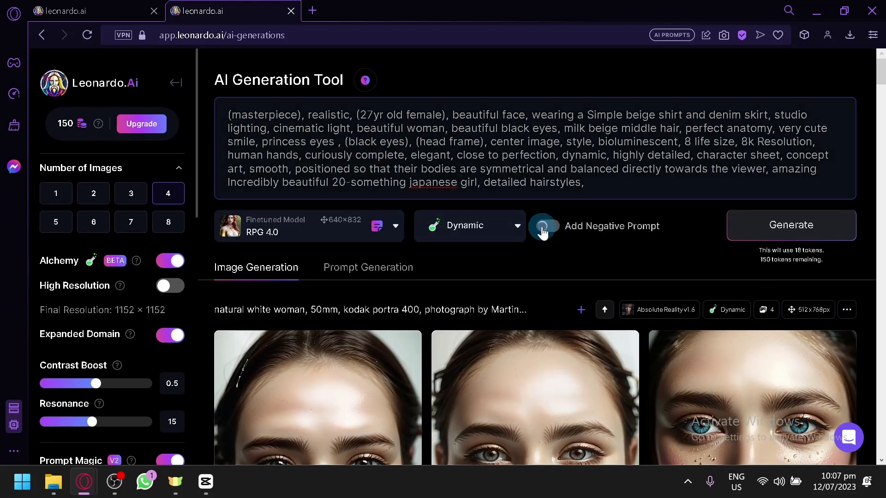
# - Open the Leonardo.Ai home page in a separate tab and open the details of the "(masterpiece)" portrait in the trending feed
pyautogui.click(55, 82)
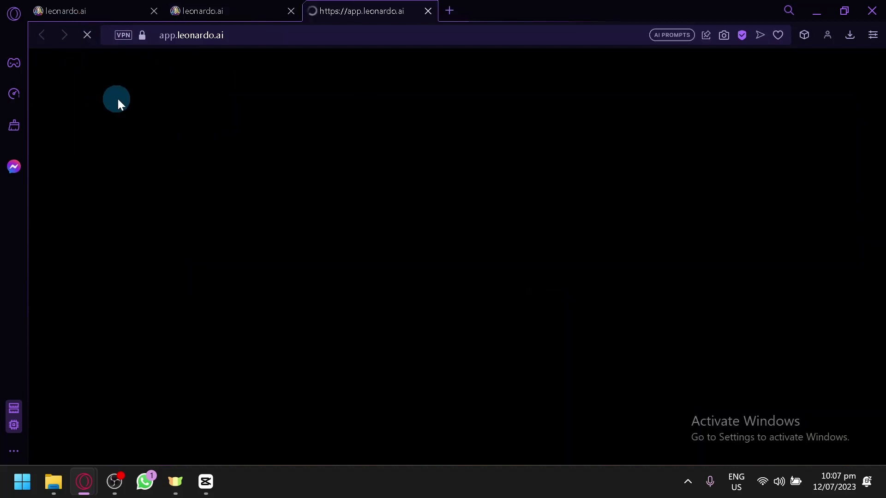
pyautogui.click(258, 13)
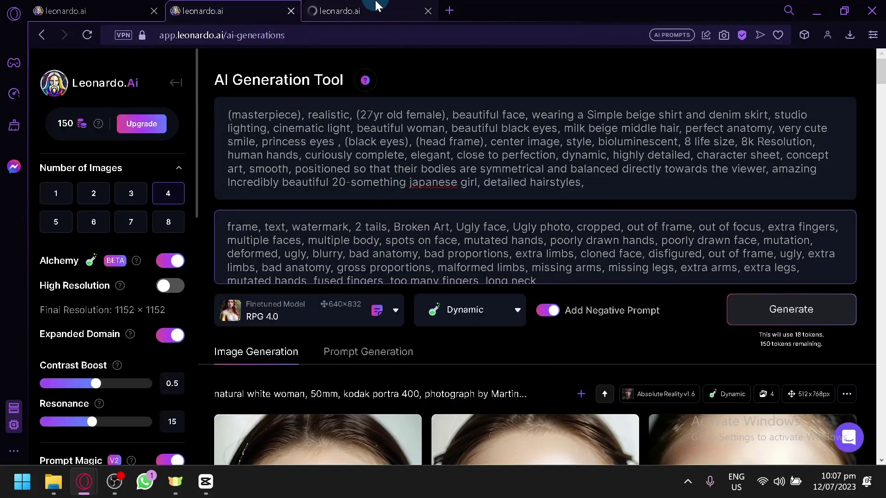
pyautogui.click(360, 11)
pyautogui.click(222, 10)
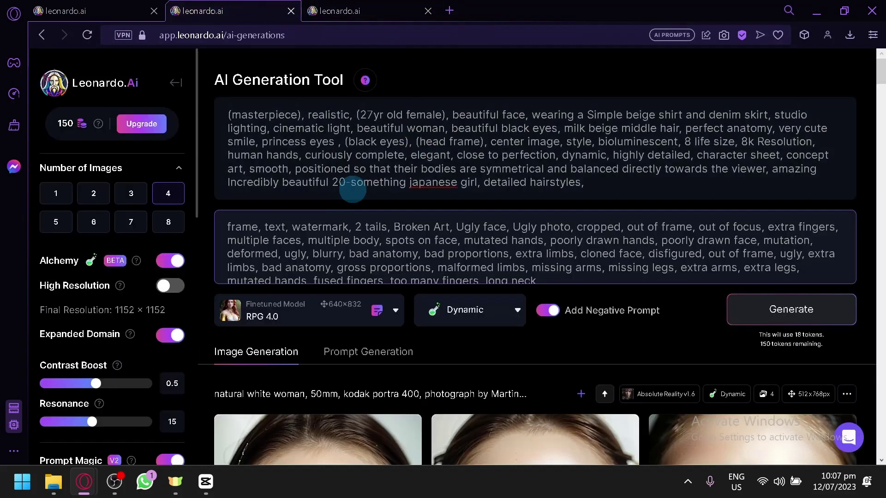
pyautogui.scroll(-2, 449, 268)
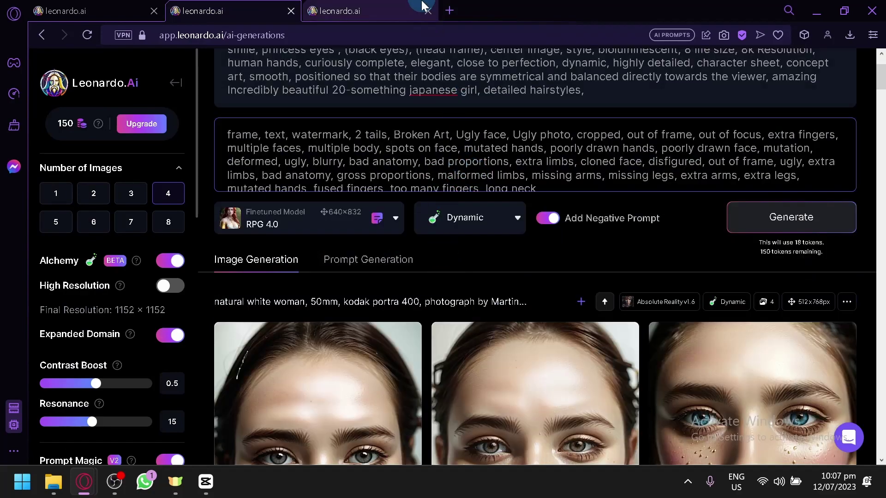
pyautogui.click(365, 11)
pyautogui.scroll(-5, 555, 326)
pyautogui.scroll(-15, 572, 325)
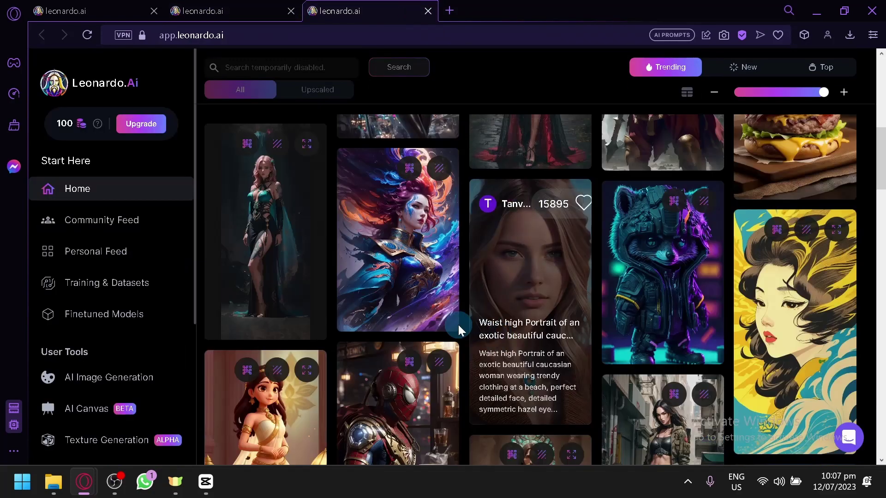
pyautogui.scroll(-2, 266, 248)
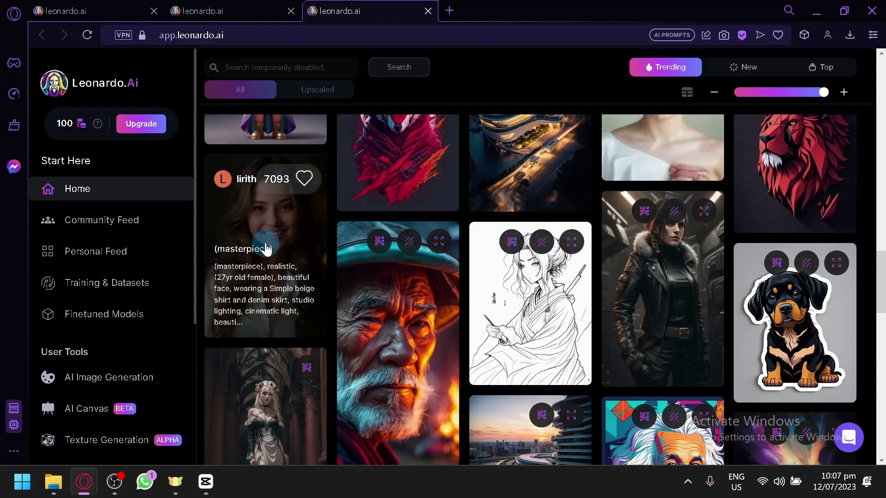
pyautogui.click(266, 248)
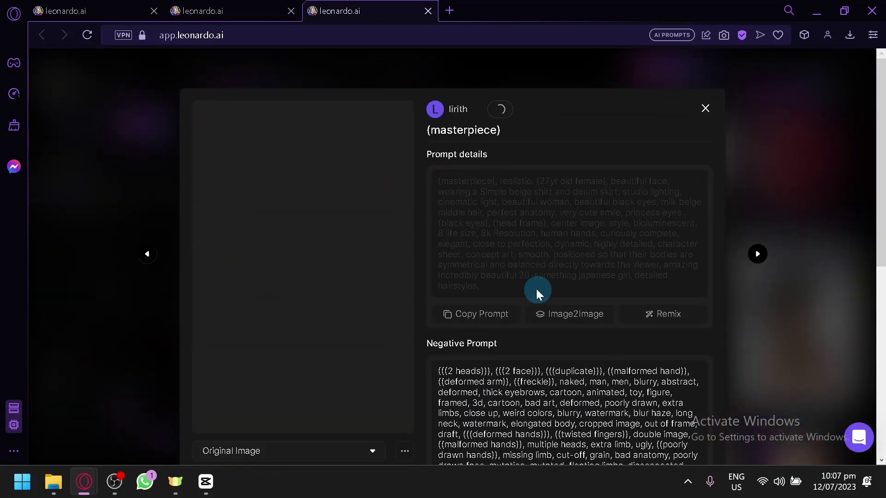
# - Copy the whole negative prompt of the "(masterpiece)" portrait and close its details
pyautogui.scroll(-2, 564, 317)
pyautogui.scroll(-4, 565, 317)
pyautogui.moveTo(574, 209)
pyautogui.mouseDown()
pyautogui.moveTo(514, 225)
pyautogui.moveTo(443, 157)
pyautogui.moveTo(438, 93)
pyautogui.mouseUp()
pyautogui.hotkey('ctrl', 'c')
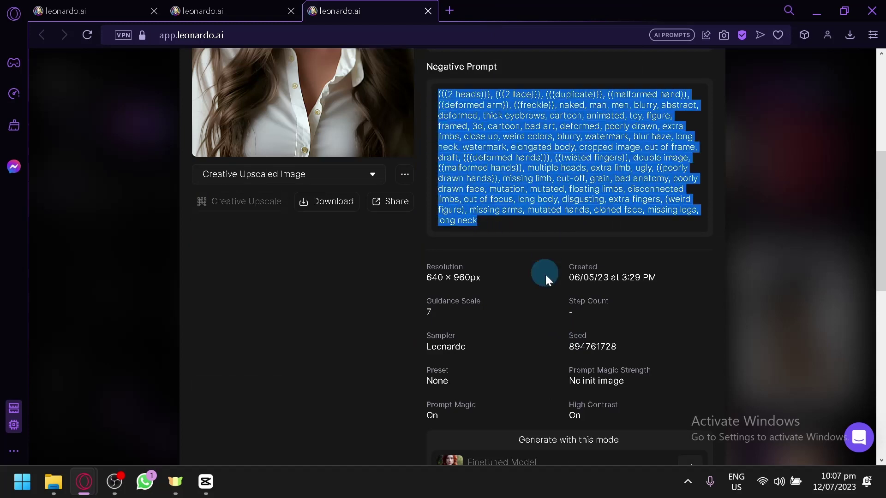
pyautogui.scroll(4, 546, 279)
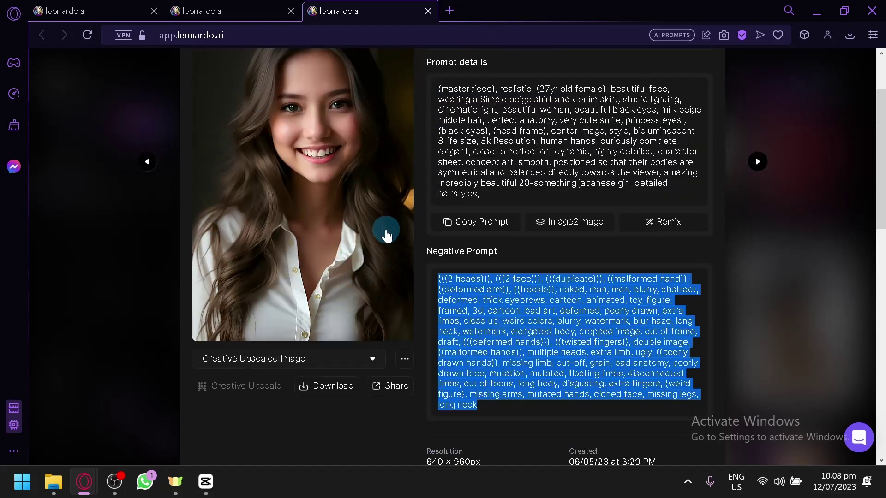
pyautogui.click(111, 257)
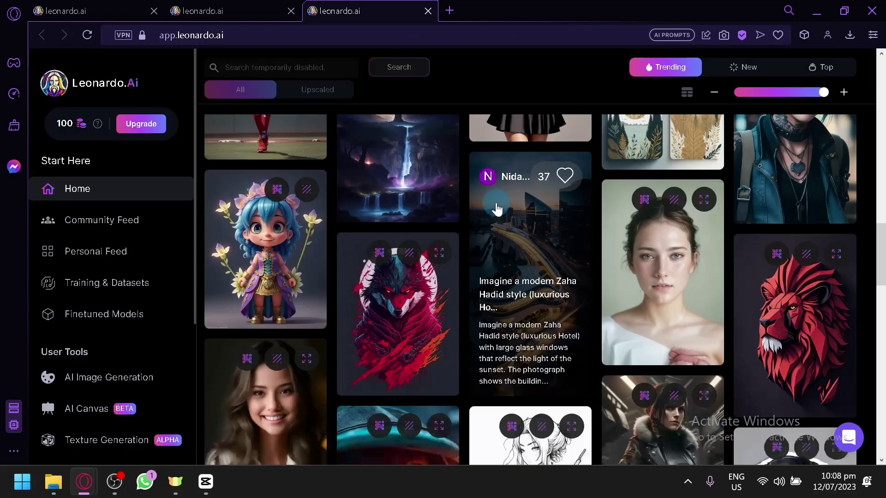
# - Replace the negative prompt in the AI Generation Tool with the copied "(((2 heads)))" text and generate four RPG 4.0 images
pyautogui.click(265, 10)
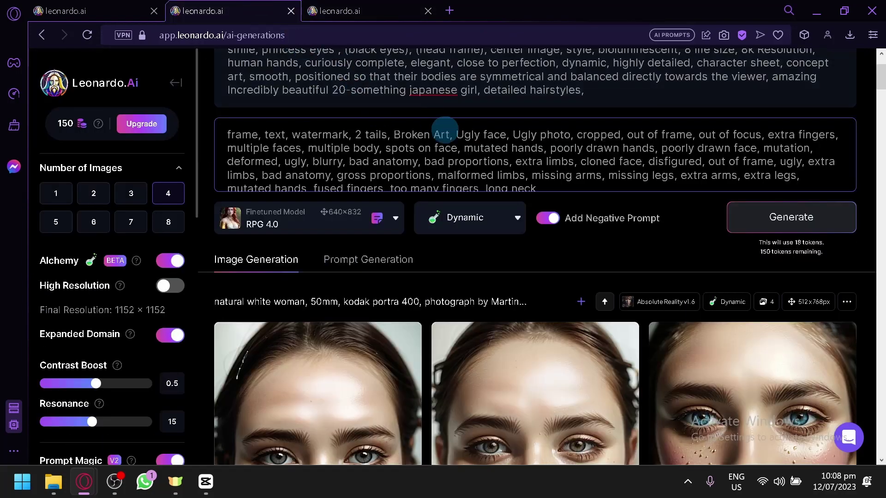
pyautogui.hotkey('ctrl', 'a')
pyautogui.hotkey('ctrl', 'v')
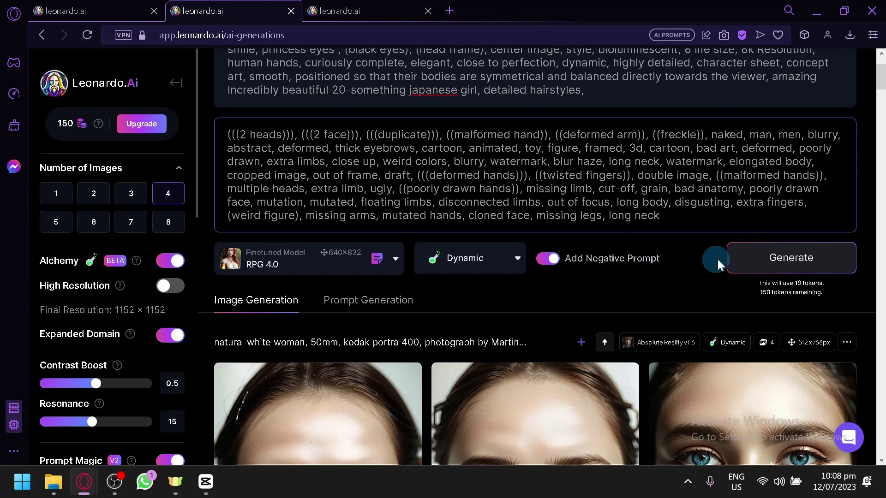
pyautogui.click(767, 266)
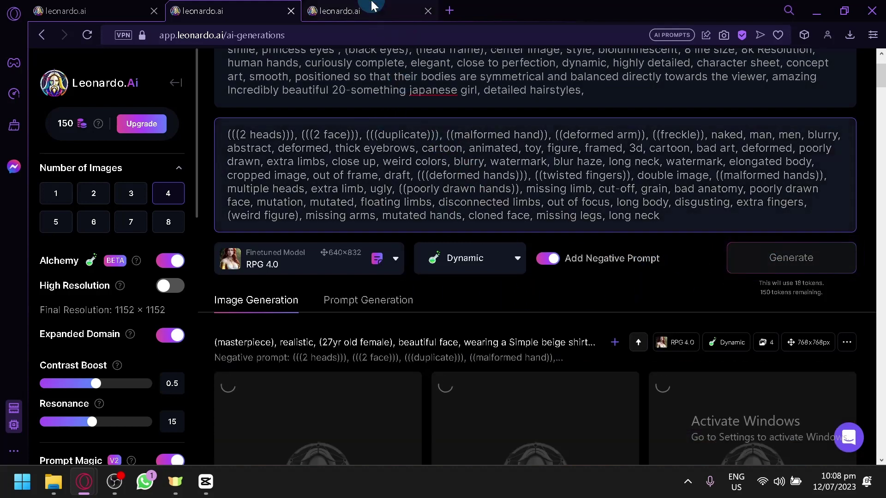
# - Return to the home page tab and browse further through the trending community images
pyautogui.click(360, 11)
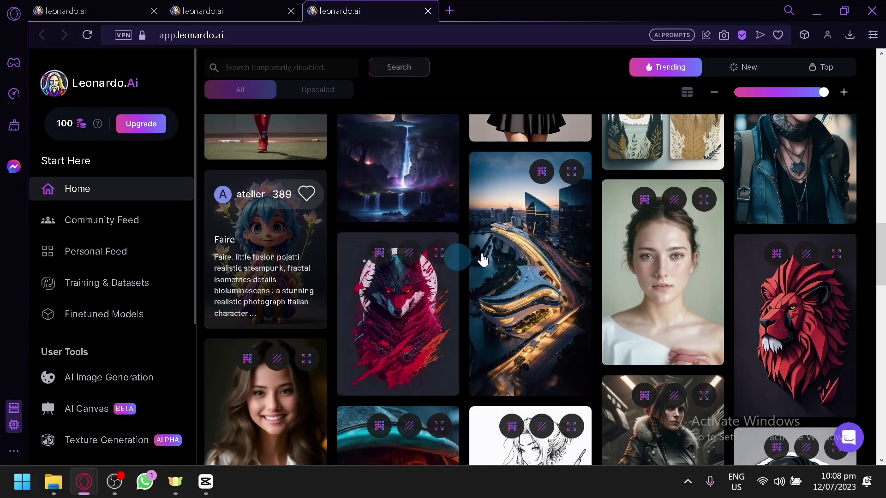
pyautogui.scroll(-10, 455, 257)
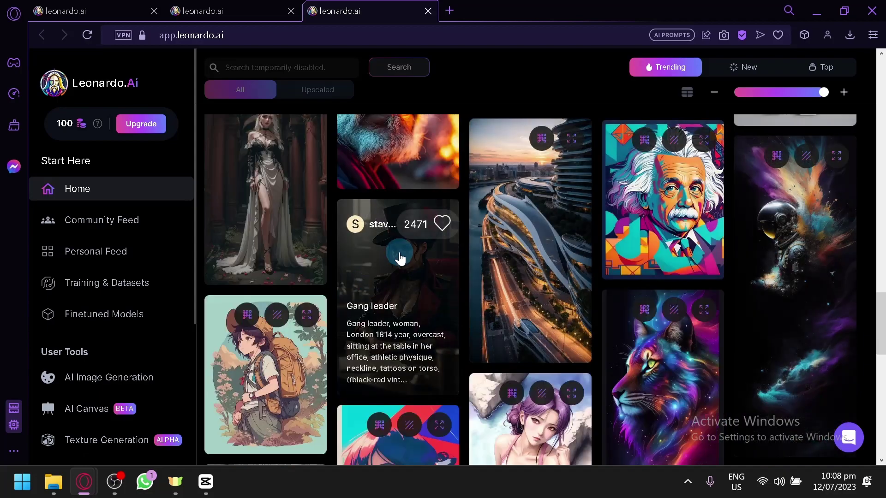
pyautogui.scroll(-5, 396, 258)
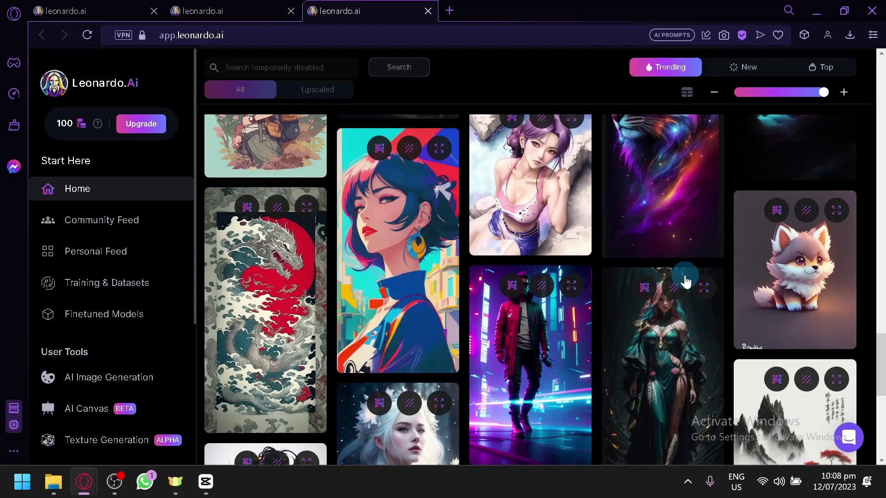
pyautogui.scroll(-2, 672, 288)
pyautogui.scroll(-4, 672, 288)
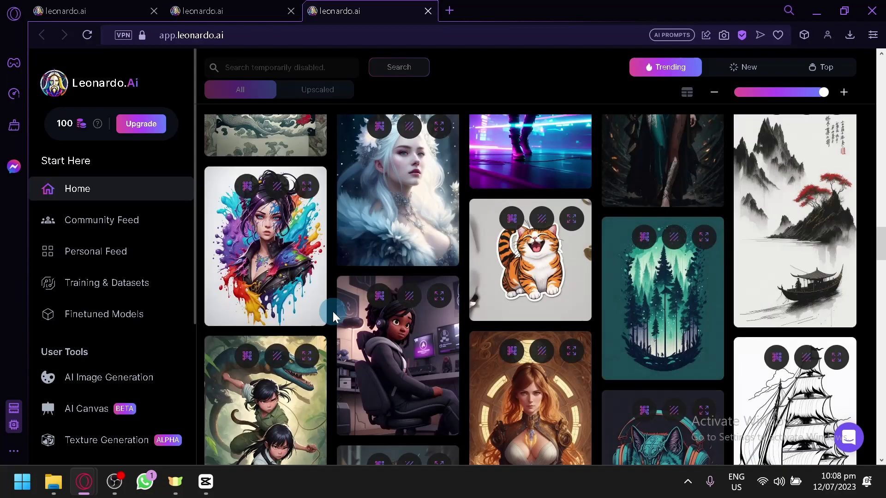
pyautogui.scroll(-4, 326, 295)
pyautogui.scroll(-5, 326, 295)
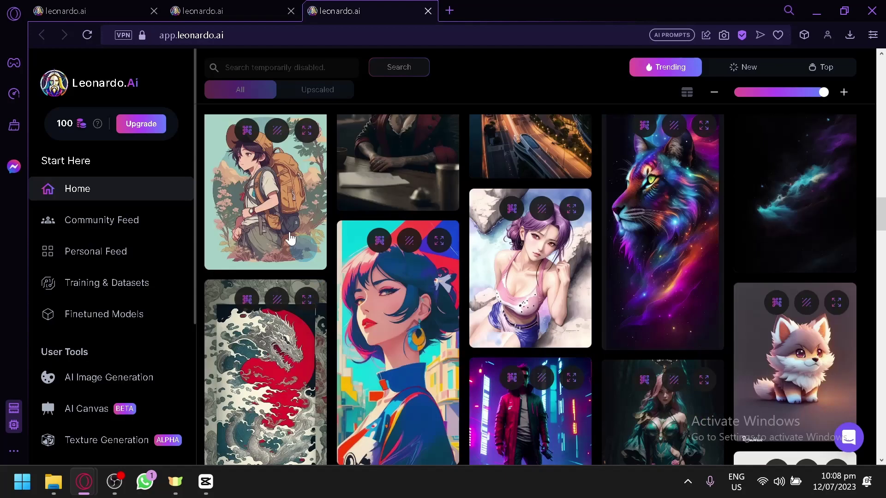
# - Return to the canvas editor tab and compare the three generated variations of the "rounder nose and redder nose" edit
pyautogui.click(125, 6)
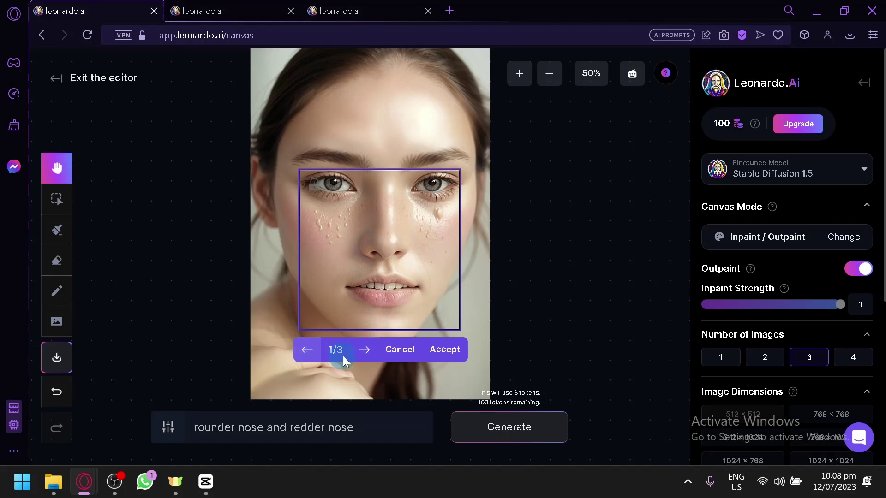
pyautogui.click(365, 351)
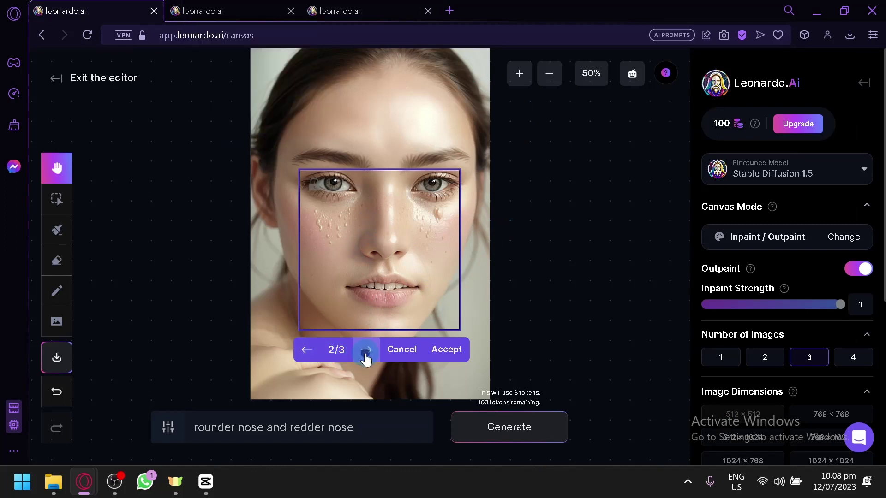
pyautogui.scroll(-4, 798, 281)
pyautogui.scroll(5, 798, 280)
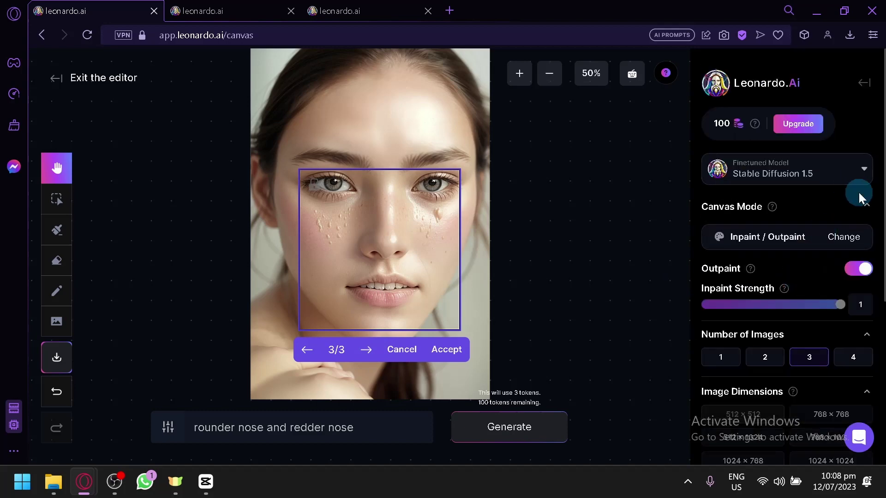
# - Change the canvas mode to Img2Img and generate new variations of the portrait with the "rounder nose and redder nose" prompt
pyautogui.click(849, 251)
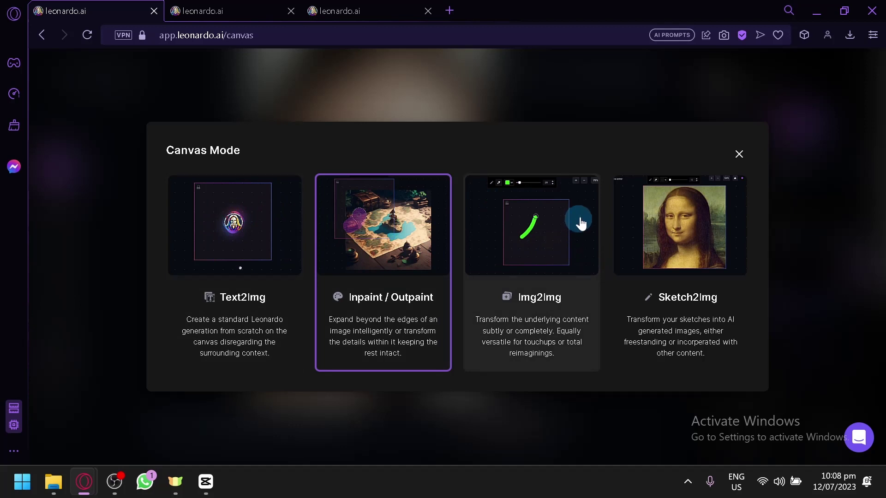
pyautogui.click(566, 227)
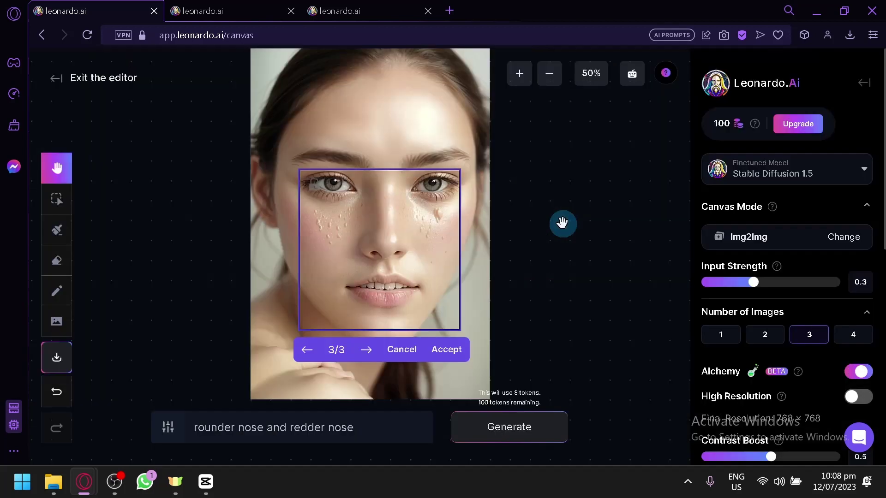
pyautogui.click(504, 435)
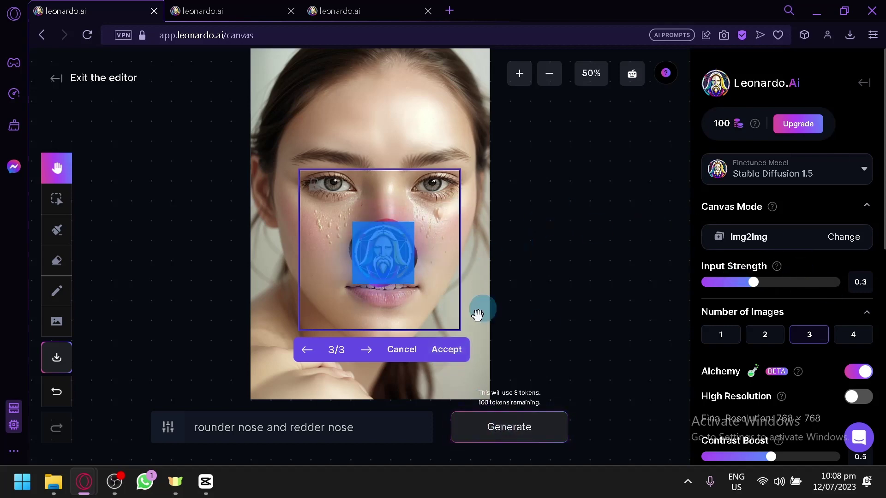
# - Examine the four RPG 4.0 portraits generated from the "(masterpiece)" prompt in the AI Generation Tool
pyautogui.click(277, 10)
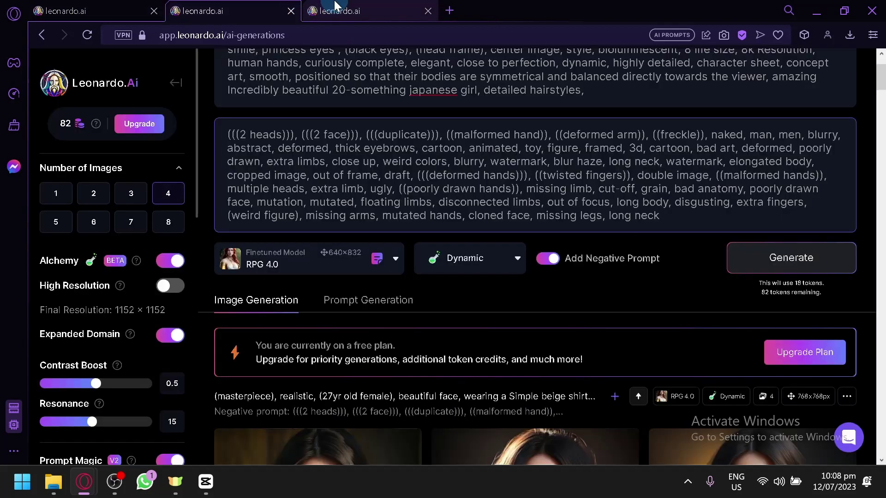
pyautogui.click(332, 8)
pyautogui.click(213, 9)
pyautogui.scroll(-4, 645, 342)
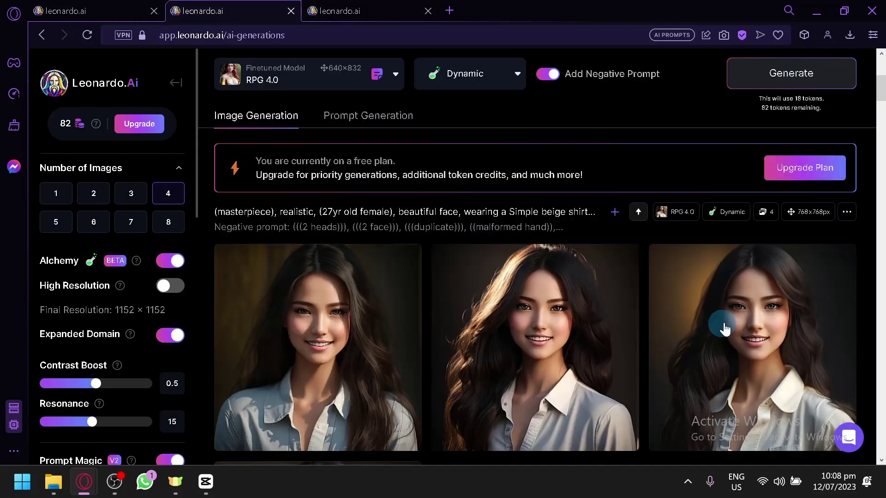
pyautogui.scroll(-4, 461, 290)
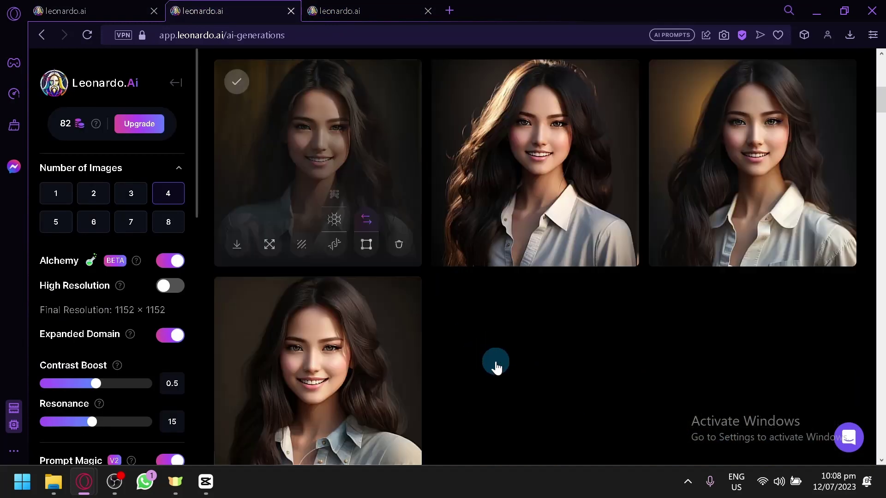
pyautogui.scroll(2, 494, 361)
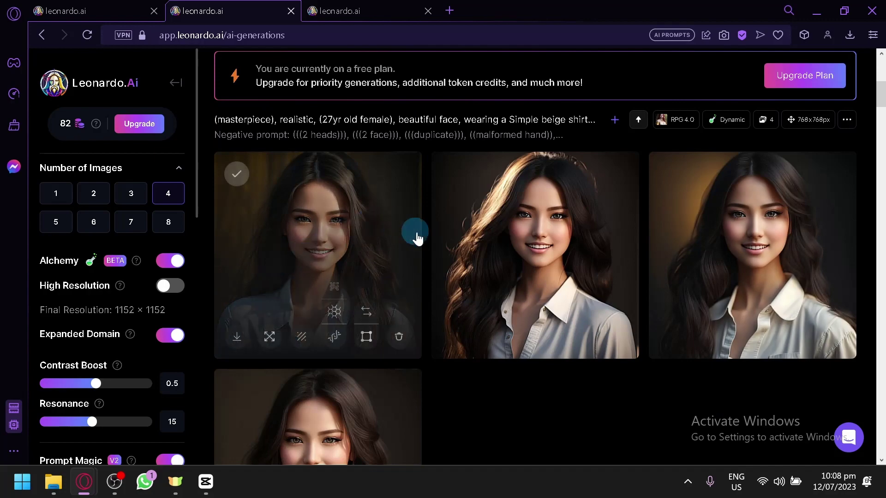
pyautogui.scroll(-4, 569, 351)
pyautogui.scroll(4, 569, 351)
pyautogui.scroll(8, 568, 364)
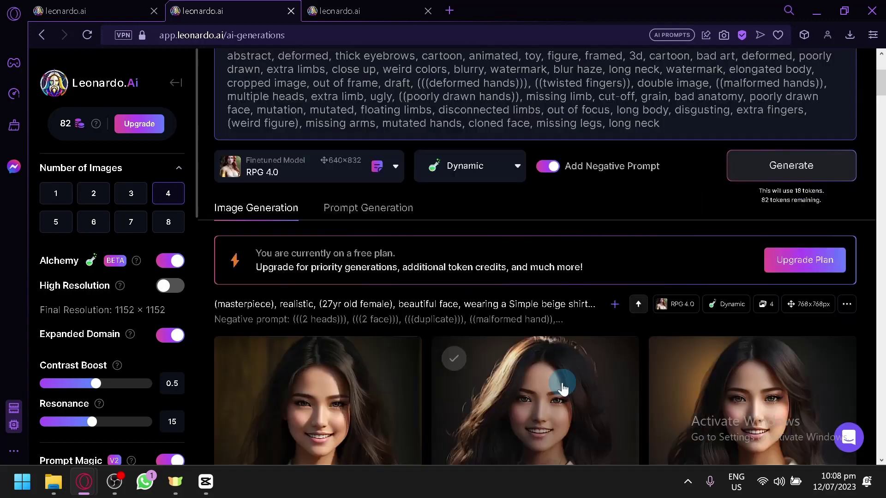
pyautogui.scroll(-4, 340, 272)
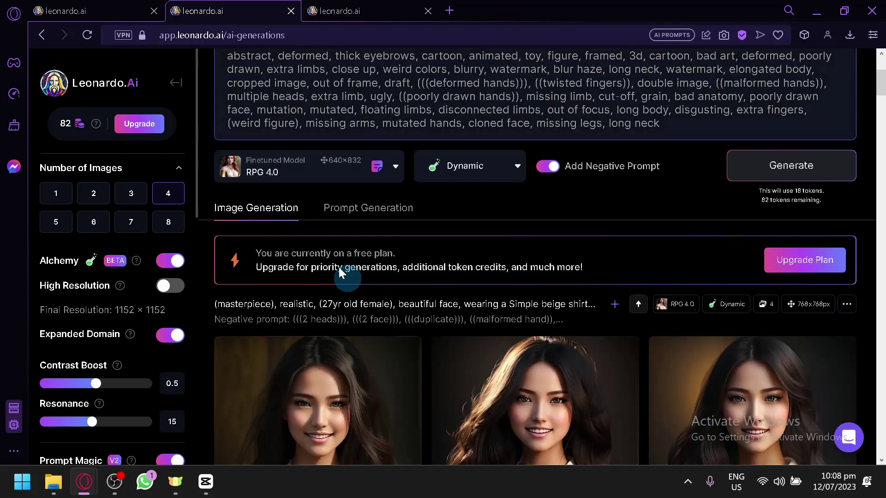
# - Return to the home page tab and browse the trending community images
pyautogui.click(346, 12)
pyautogui.scroll(5, 421, 261)
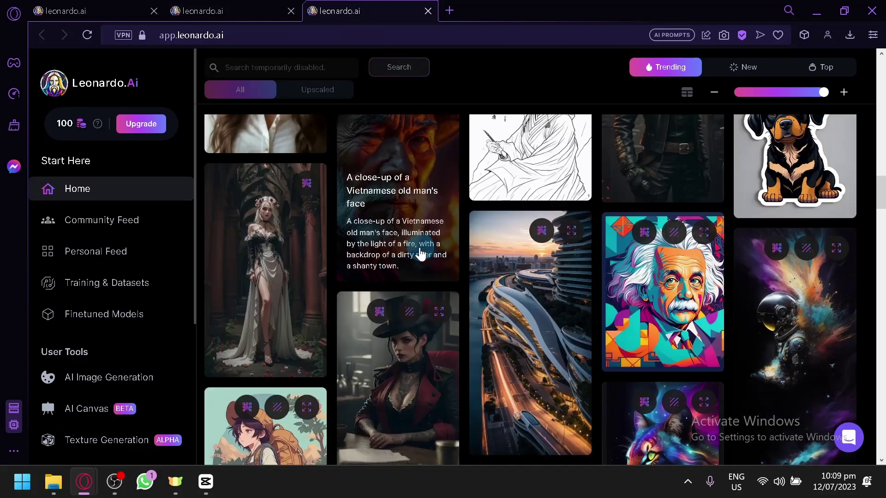
pyautogui.scroll(-15, 378, 317)
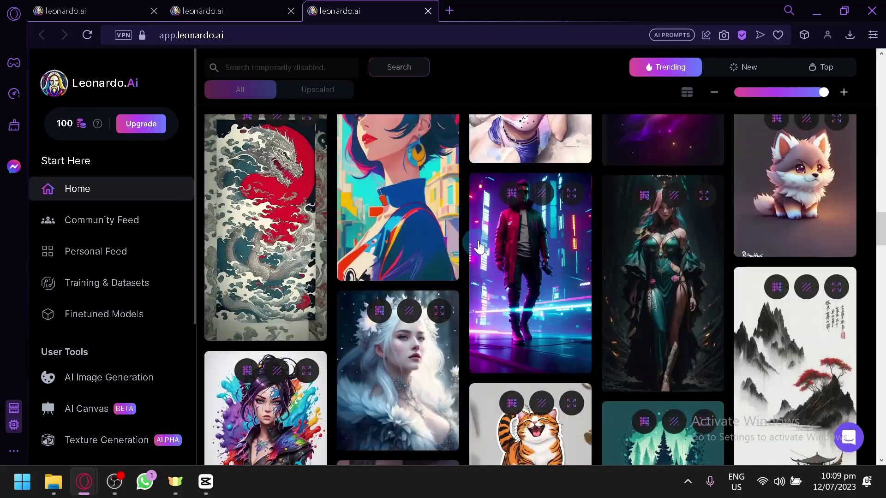
pyautogui.scroll(-6, 531, 300)
pyautogui.scroll(15, 443, 208)
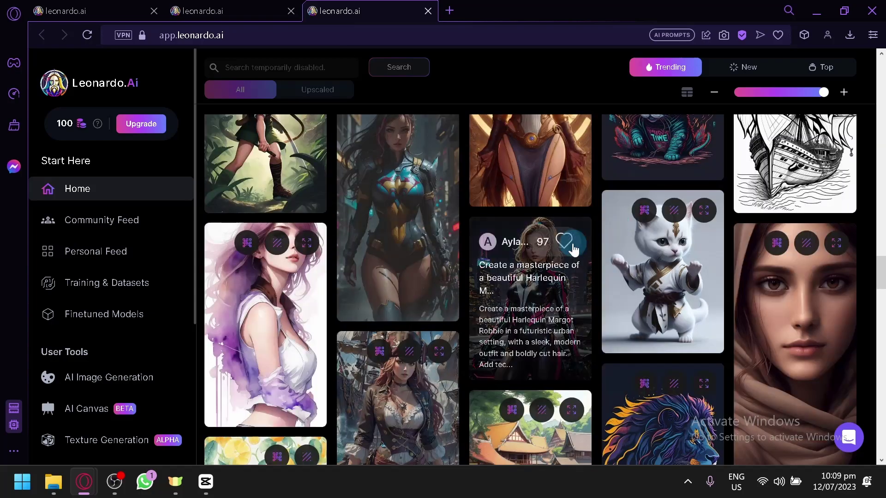
pyautogui.scroll(-10, 417, 249)
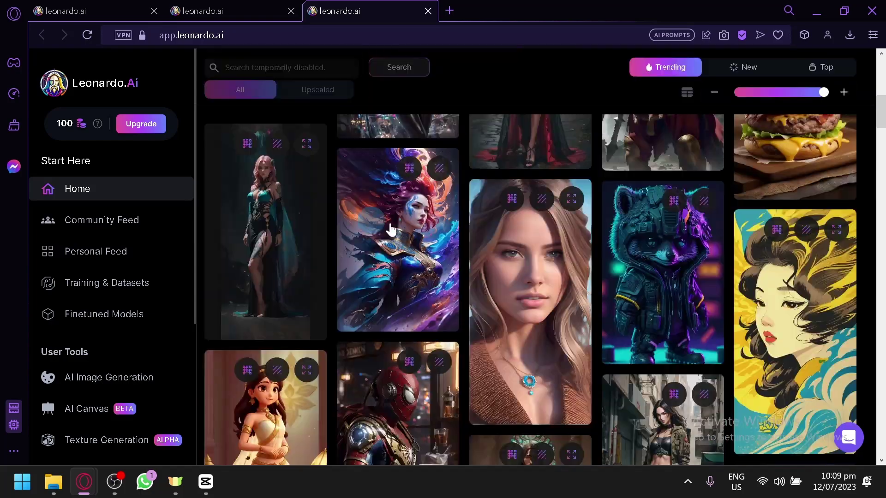
# - Check the progress of the Img2Img generation in the canvas editor and look over the home page's navigation options
pyautogui.click(109, 10)
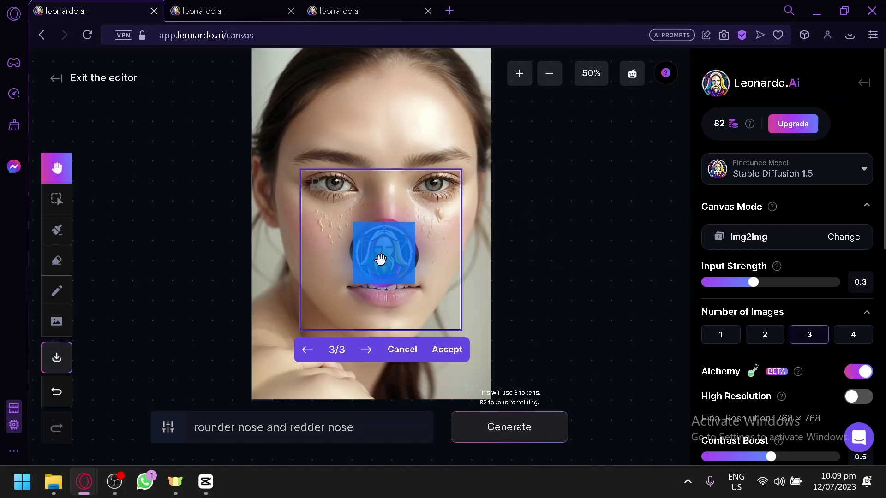
pyautogui.click(272, 5)
pyautogui.click(364, 10)
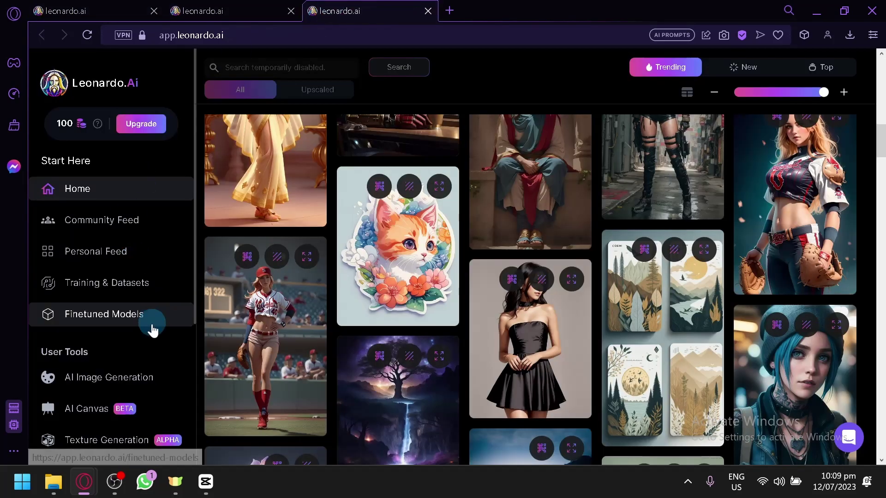
pyautogui.scroll(-5, 152, 329)
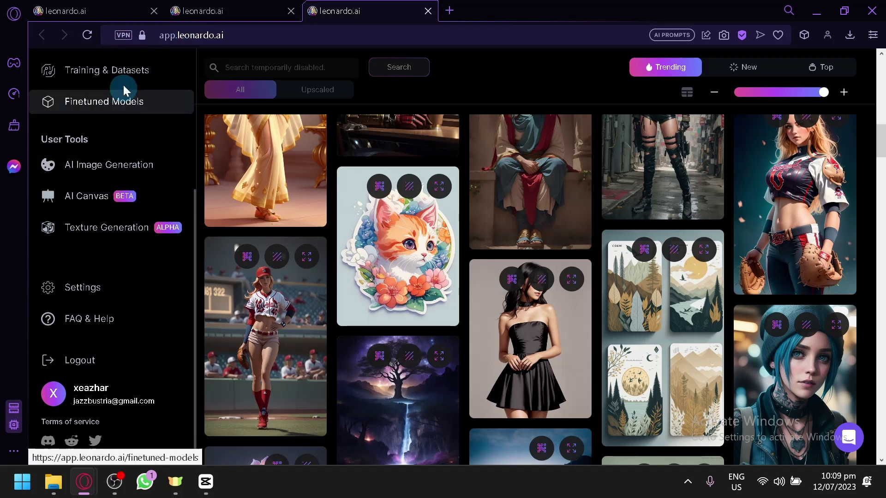
pyautogui.click(67, 10)
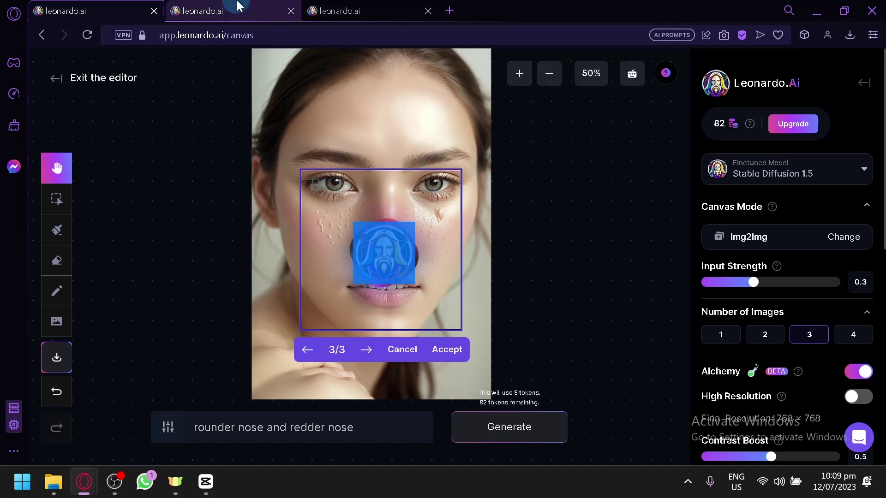
# - Postpone the application update in the AI Generation Tool and compare the RPG 4.0 portraits with the earlier generated portraits
pyautogui.click(229, 12)
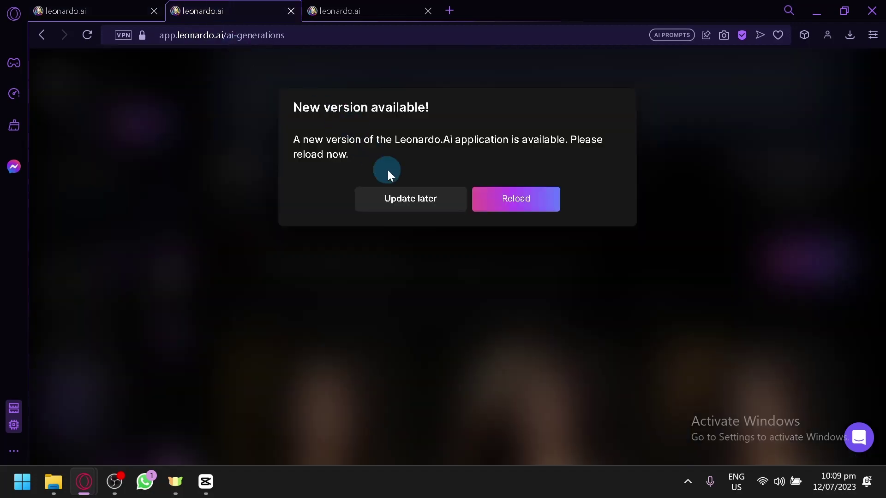
pyautogui.click(401, 199)
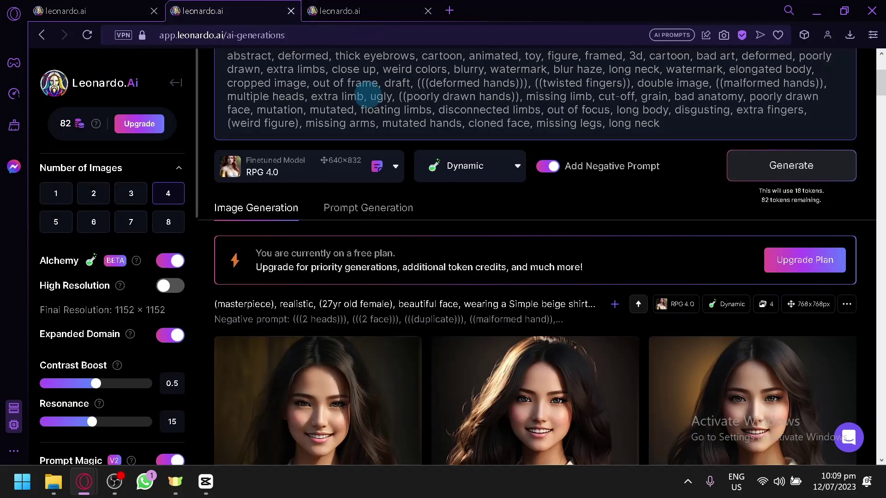
pyautogui.scroll(5, 367, 91)
pyautogui.scroll(-9, 496, 166)
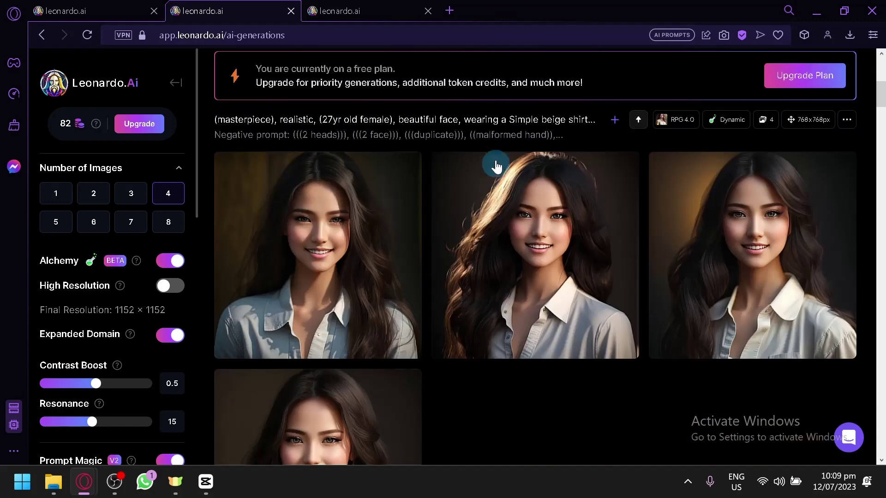
pyautogui.scroll(-4, 496, 166)
pyautogui.scroll(4, 498, 165)
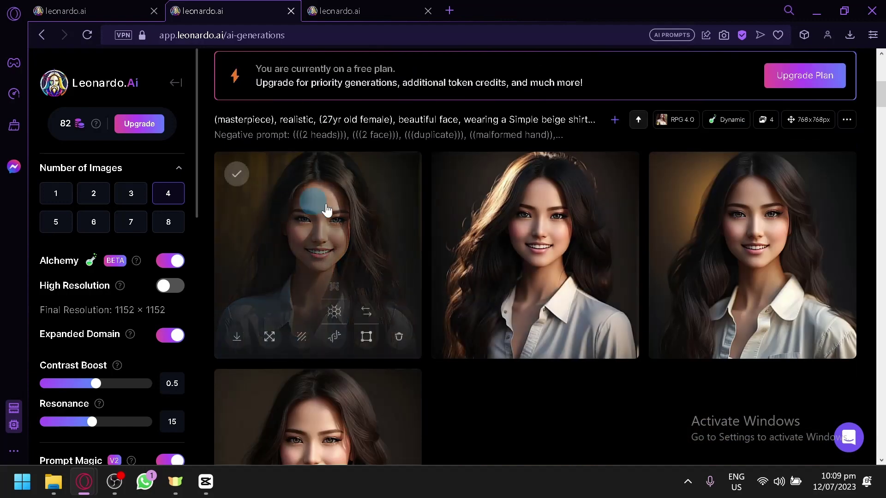
pyautogui.scroll(-10, 644, 249)
pyautogui.scroll(5, 504, 223)
pyautogui.scroll(-5, 497, 207)
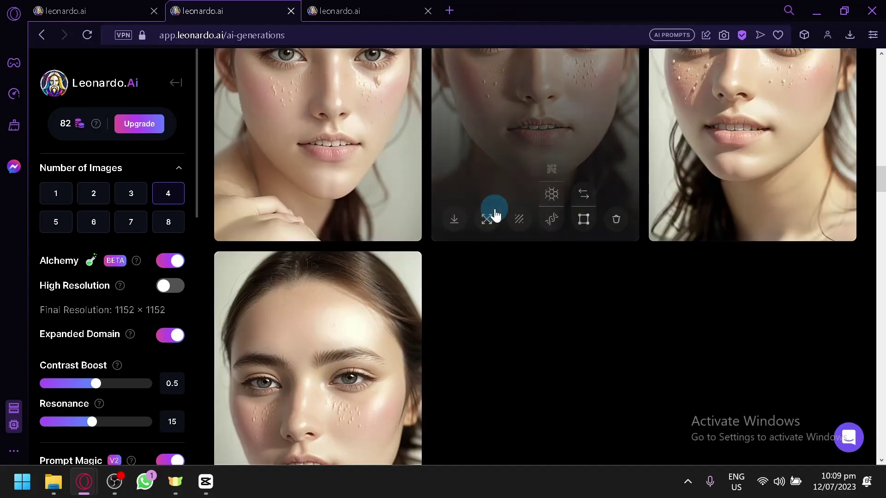
pyautogui.scroll(-5, 494, 210)
pyautogui.scroll(-4, 503, 219)
pyautogui.scroll(4, 502, 220)
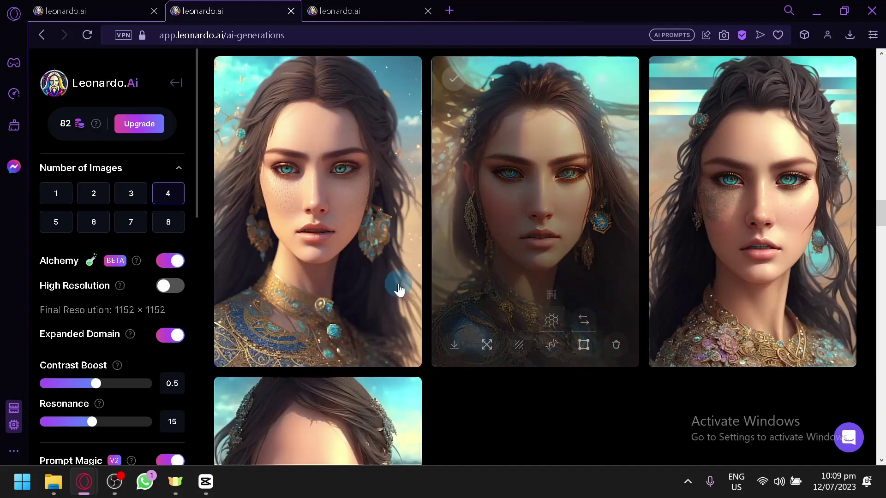
pyautogui.scroll(15, 514, 249)
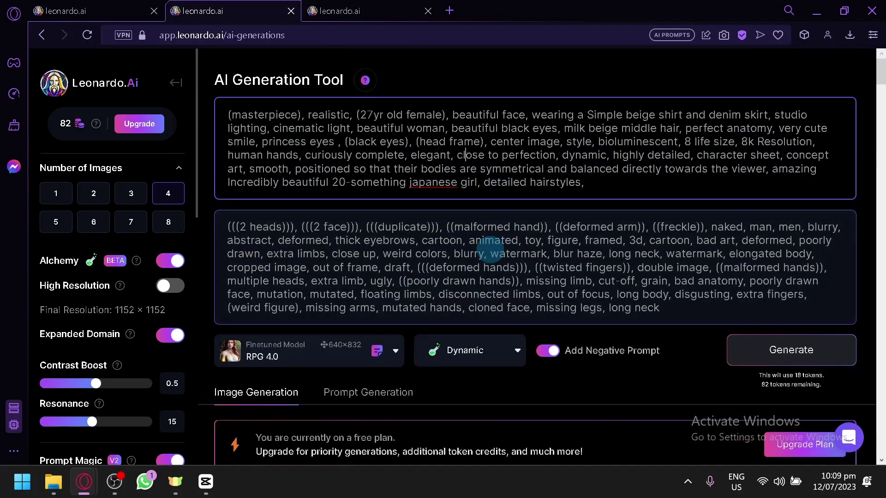
# - Compare the three Img2Img variations of the portrait in the canvas editor and discard them
pyautogui.click(106, 11)
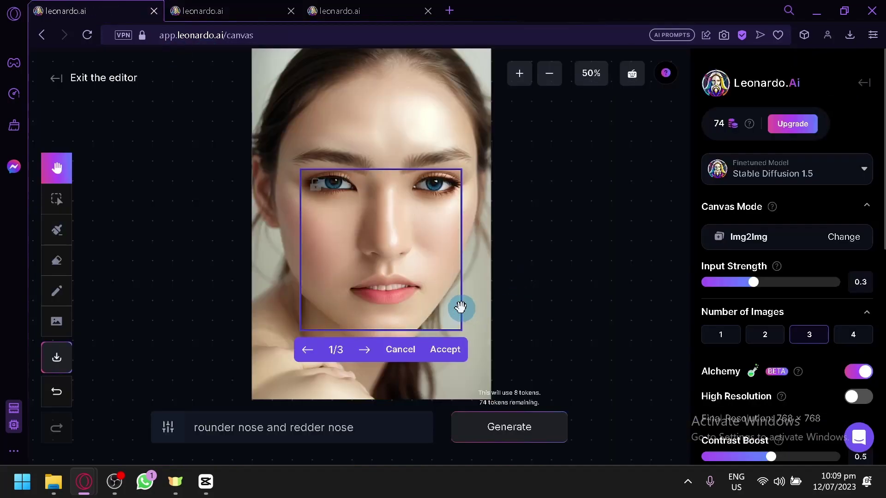
pyautogui.click(371, 352)
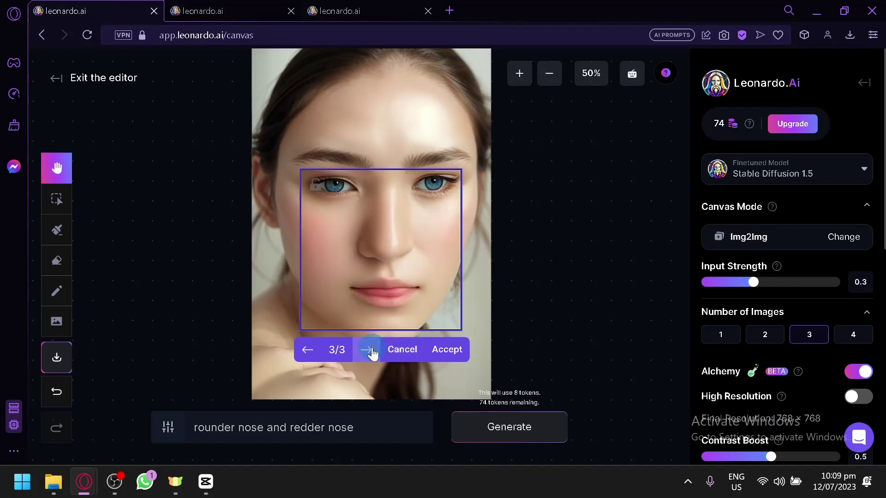
pyautogui.click(300, 353)
pyautogui.click(299, 353)
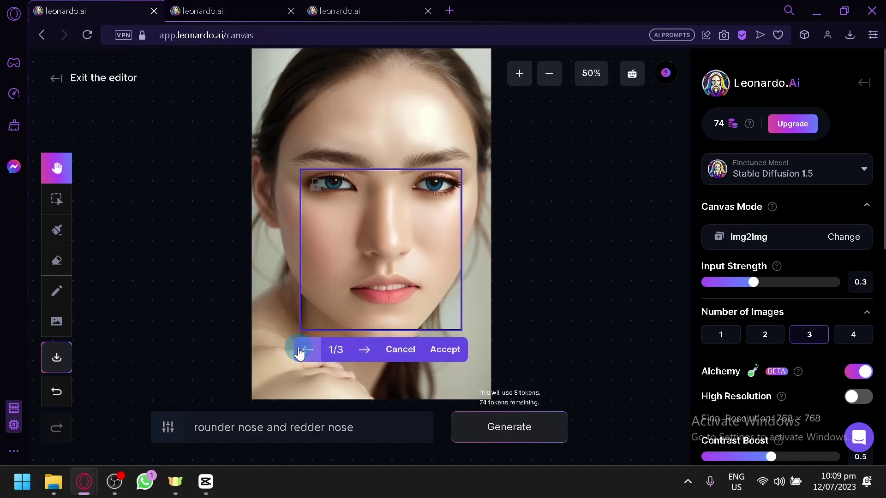
pyautogui.click(461, 183)
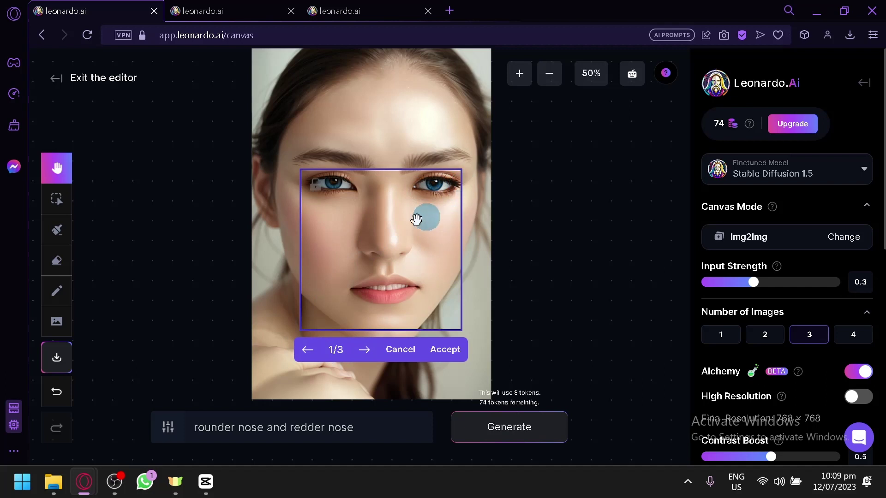
pyautogui.click(364, 350)
pyautogui.click(364, 350)
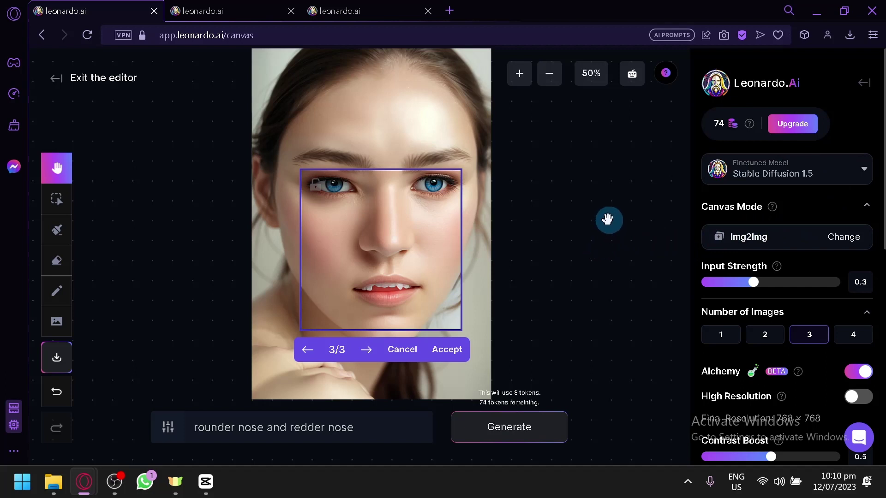
pyautogui.click(402, 349)
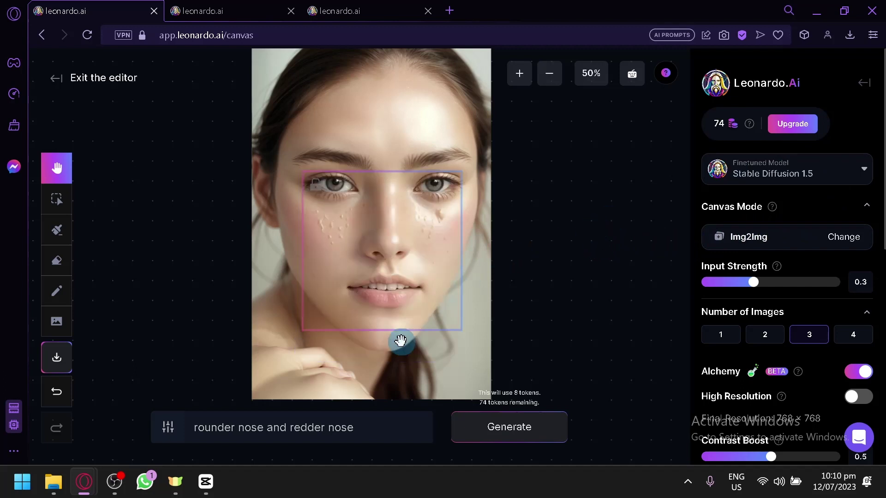
# - Revisit the AI Generation Tool prompts and go back to the trending feed on the home page
pyautogui.click(243, 6)
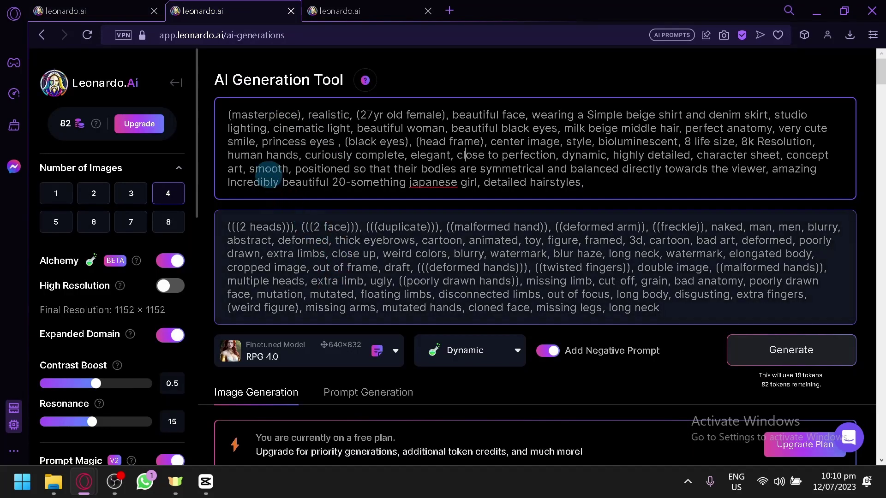
pyautogui.click(351, 11)
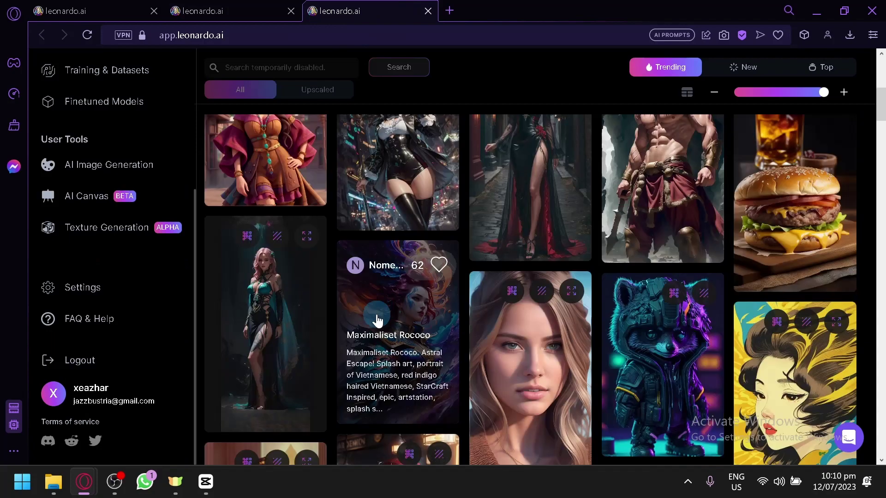